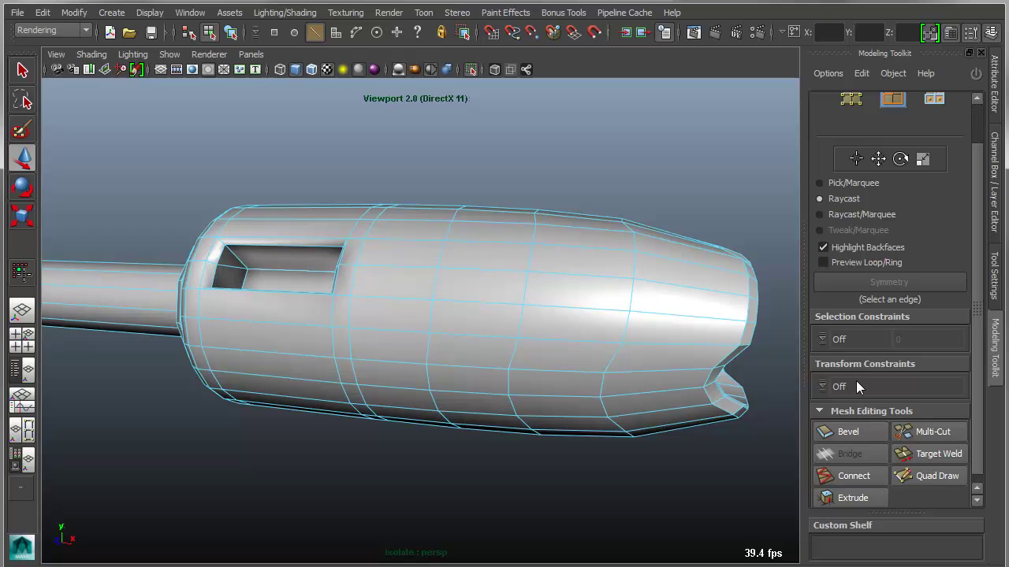
Step: Select a single vertex near the body's tapered end and activate the Modeling Toolkit
click(823, 385)
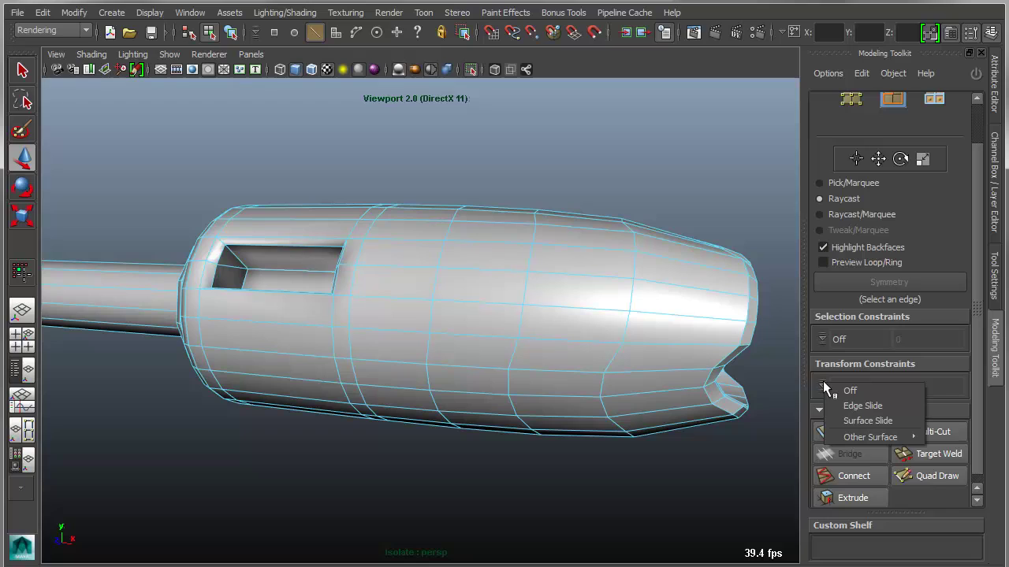
click(860, 409)
right_drag(635, 340, 568, 342)
click(622, 340)
alt+drag(658, 418, 576, 363)
click(976, 75)
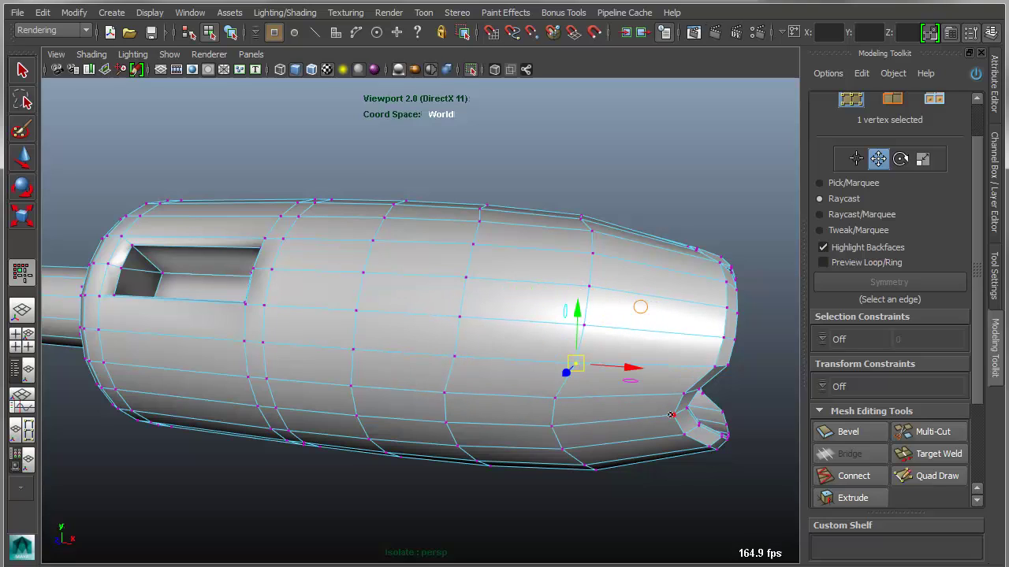
Step: Set the transform constraint to Edge Slide and slide one and three vertices of the ring before the tapered end along their edges
click(840, 386)
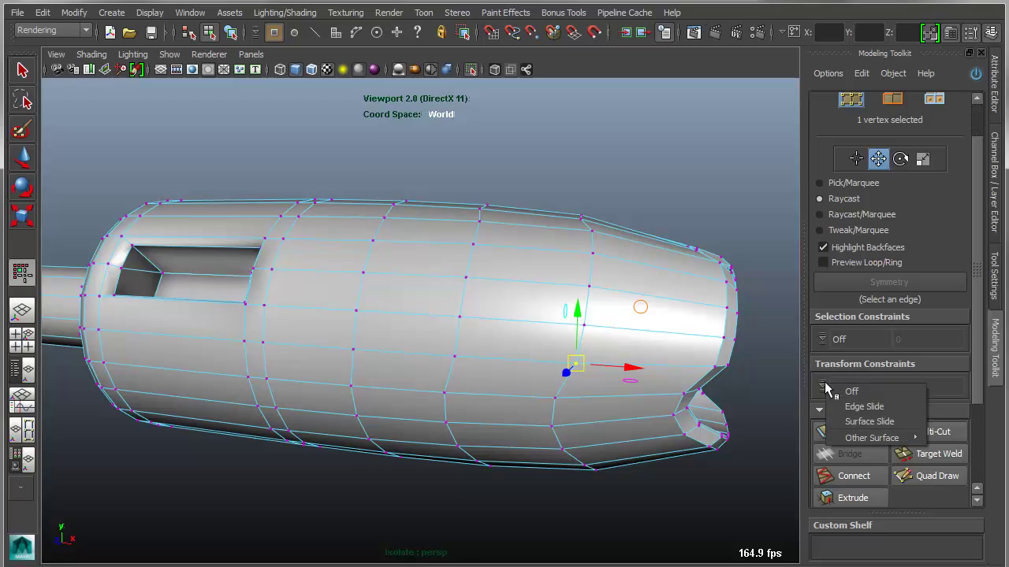
click(863, 404)
drag(578, 361, 586, 325)
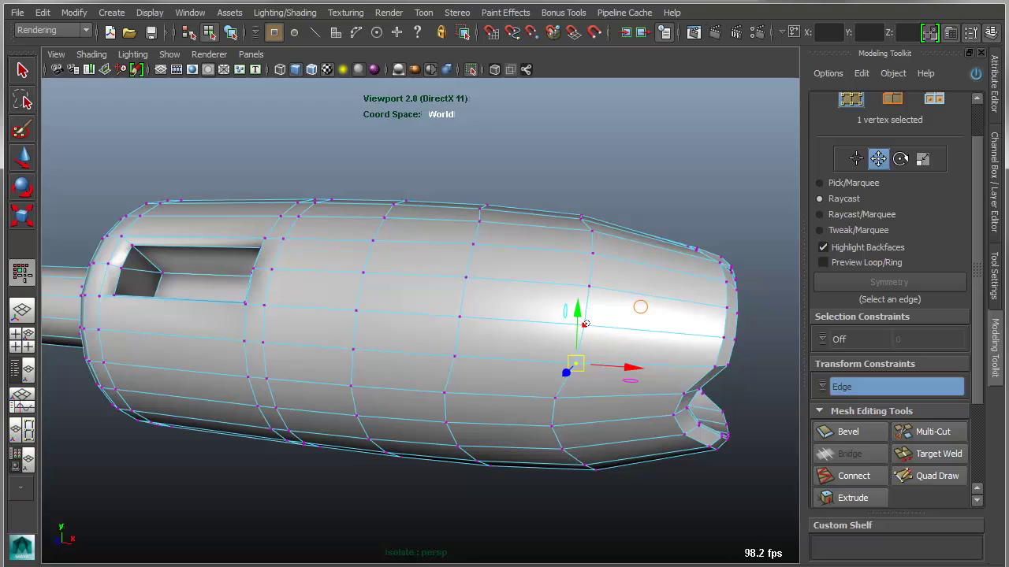
shift+click(585, 324)
shift+click(590, 286)
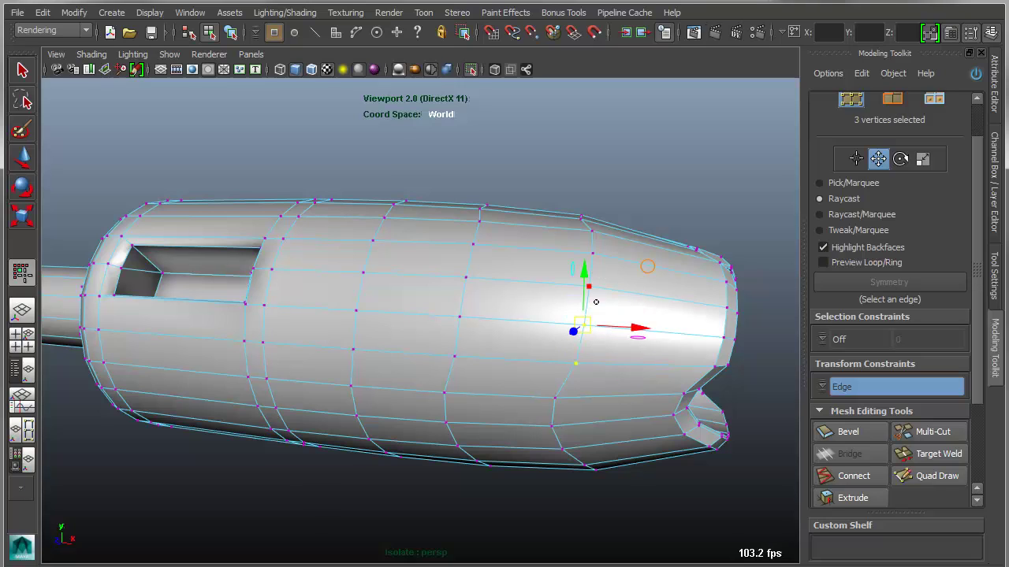
drag(589, 327, 600, 266)
Step: Select seven vertices of the ring before the tapered end, slide them toward the slot, and undo the slide
click(592, 253)
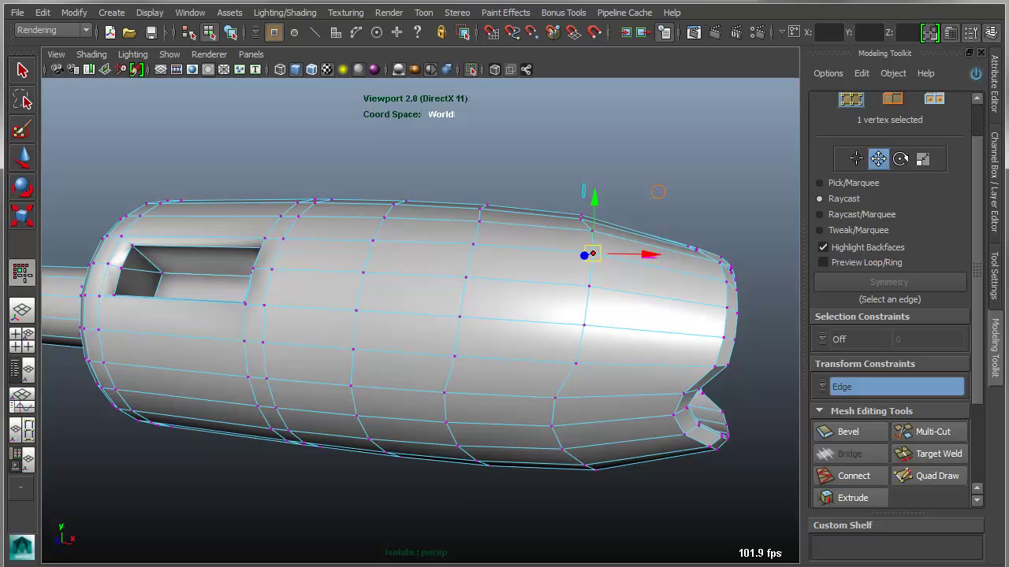
shift+double_click(561, 447)
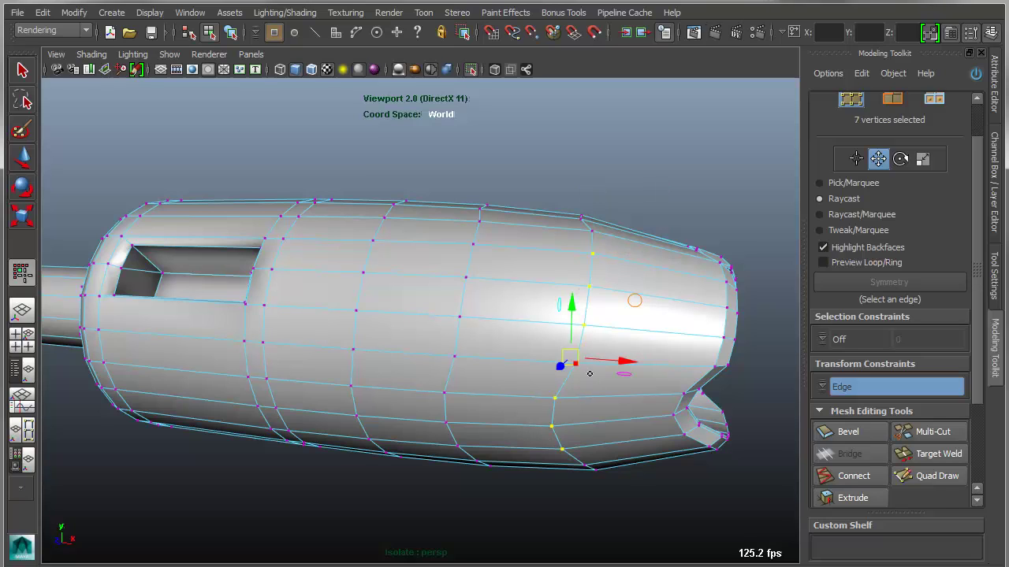
drag(599, 359, 533, 367)
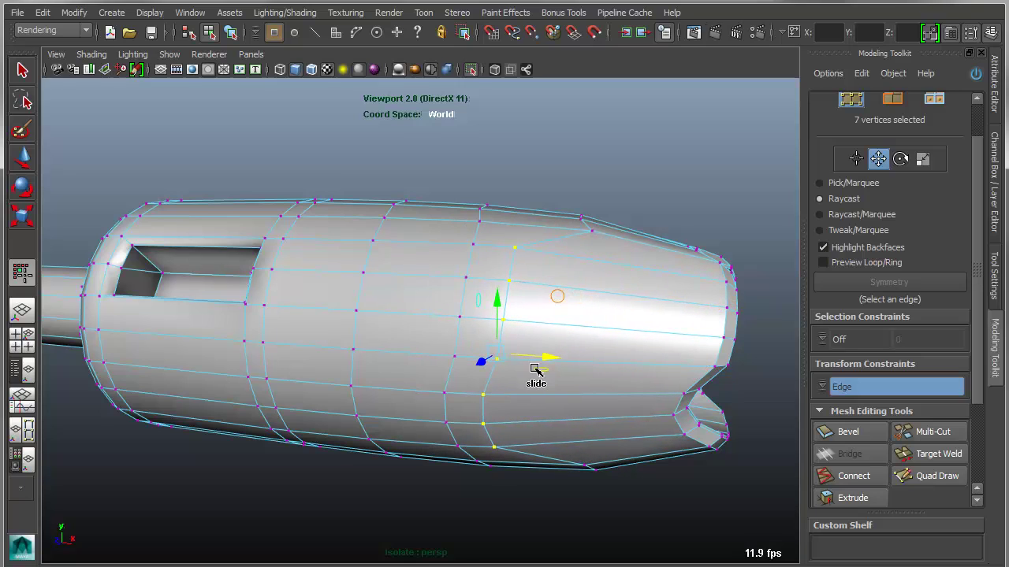
key(ctrl+z)
Step: Switch to edge selection, select the whole edge loop before the tapered end, and slide it slightly along the body
key(F10)
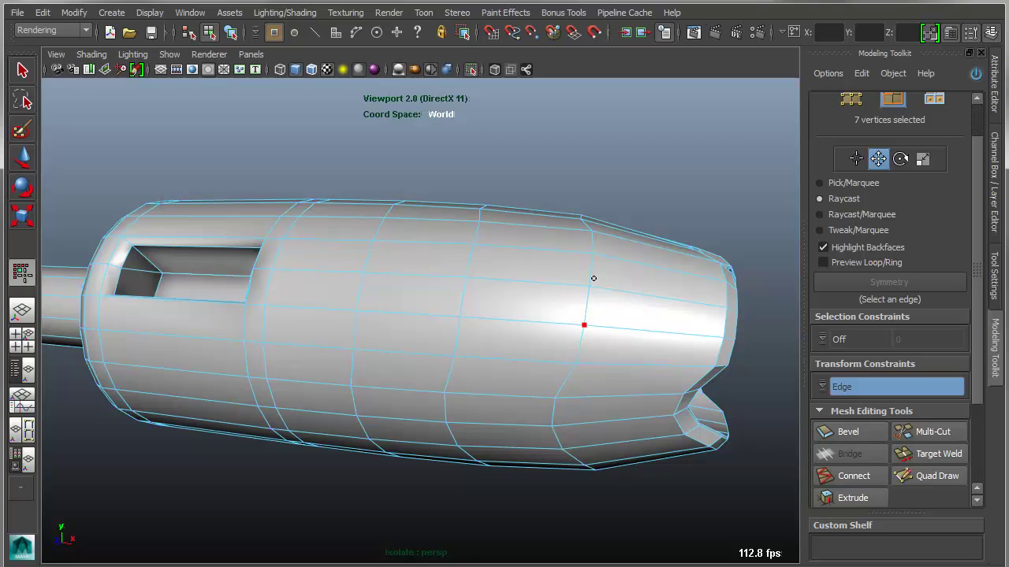
double_click(589, 309)
mouse_move(616, 347)
shift+middle_down()
mouse_move(620, 402)
mouse_move(712, 342)
mouse_move(539, 335)
mouse_move(706, 346)
mouse_move(555, 331)
mouse_move(664, 341)
mouse_move(616, 336)
shift+middle_up()
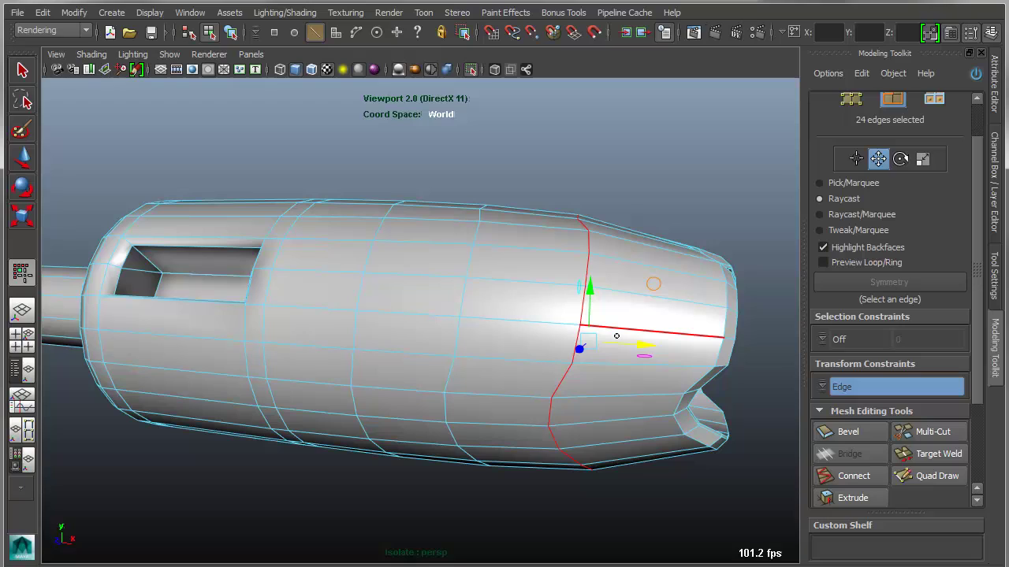
shift+middle_drag(617, 337, 617, 336)
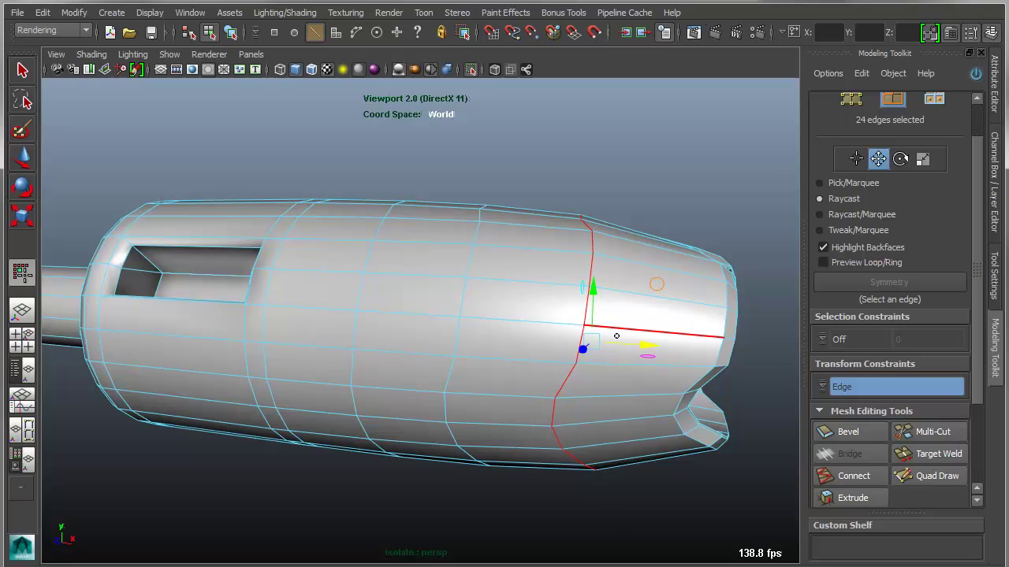
Step: Set the transform constraint to Surface Slide and slide the neighbouring edge loop at mid-body toward the slot
click(821, 388)
click(862, 426)
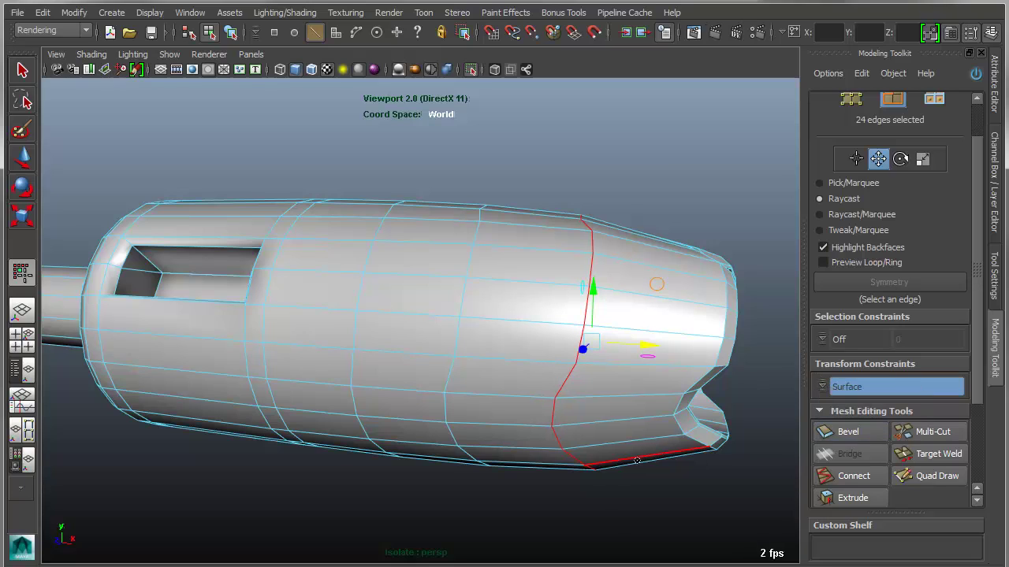
click(463, 299)
double_click(462, 300)
alt+drag(462, 300, 482, 371)
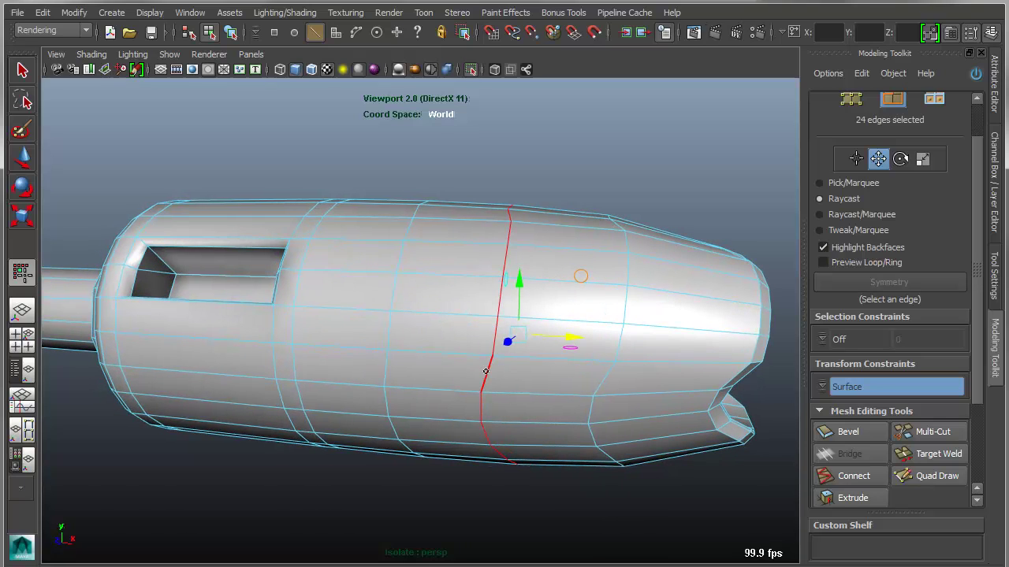
drag(575, 342, 511, 335)
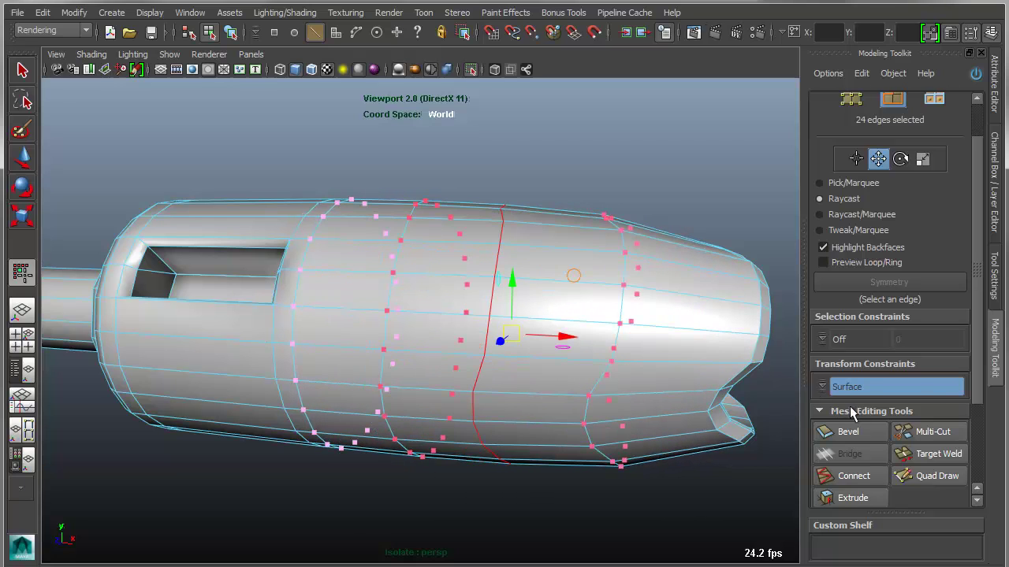
Step: Try moving the selected edge loop freely with the transform constraint set to Off
click(826, 388)
click(837, 387)
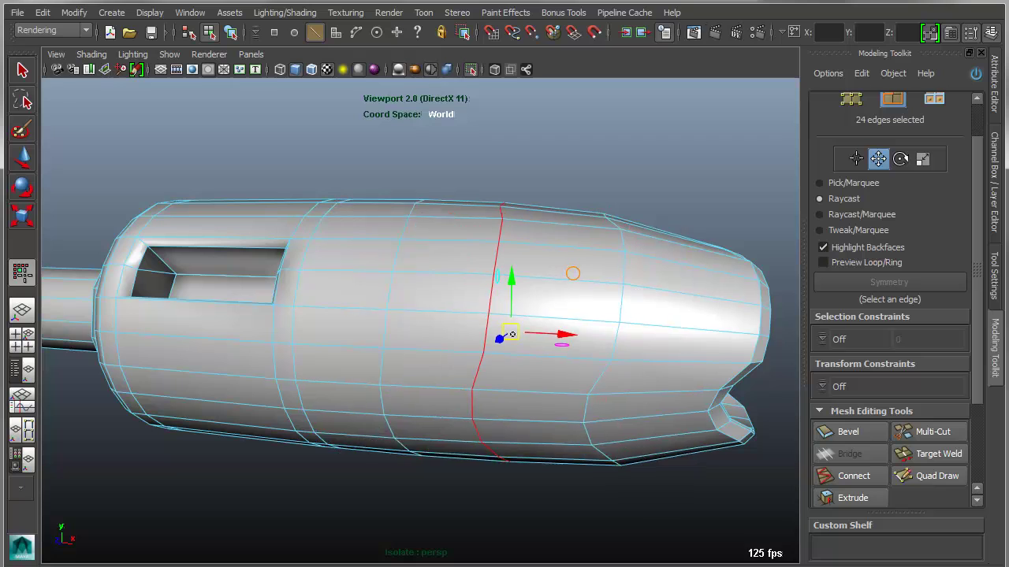
mouse_move(510, 354)
mouse_down()
mouse_move(506, 324)
mouse_move(514, 359)
mouse_up()
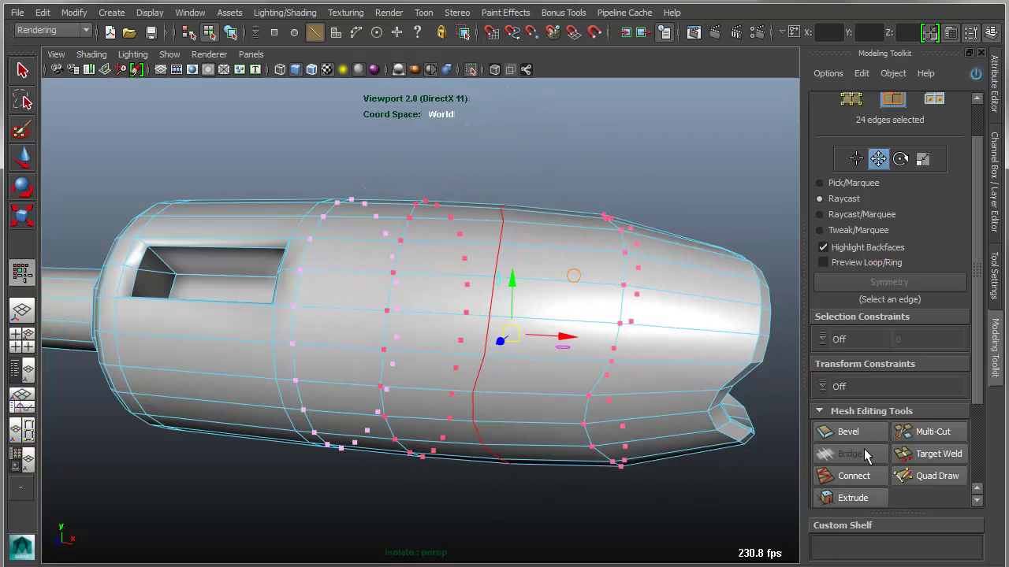
Step: Set the transform constraint back to Surface Slide and slide the selected edge loop over the body toward the tapered end
click(826, 388)
click(847, 425)
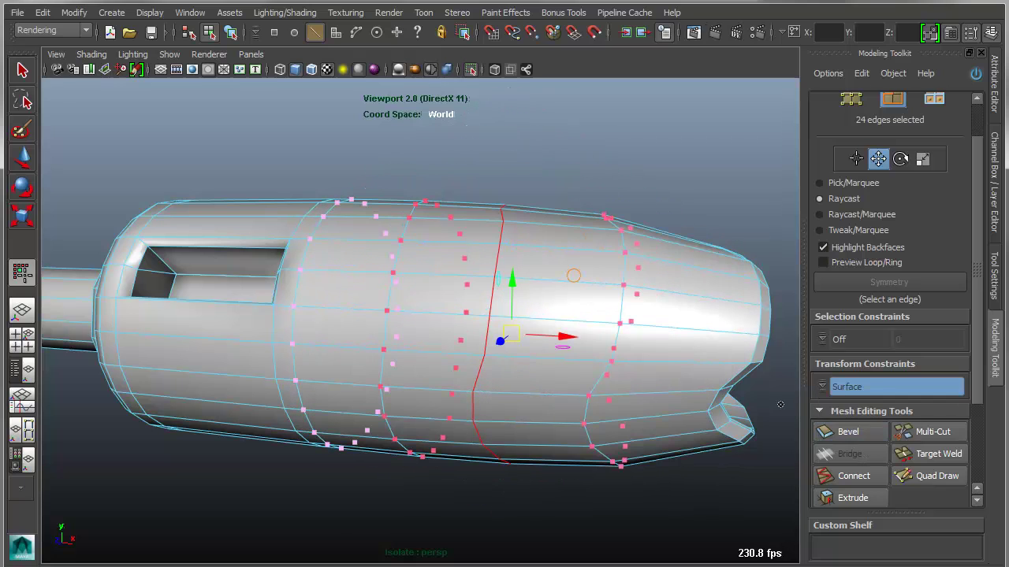
drag(498, 327, 585, 337)
Step: Compare the body's shape in object mode and component mode to check the surface around the slid loop
key(F8)
alt+drag(590, 379, 564, 405)
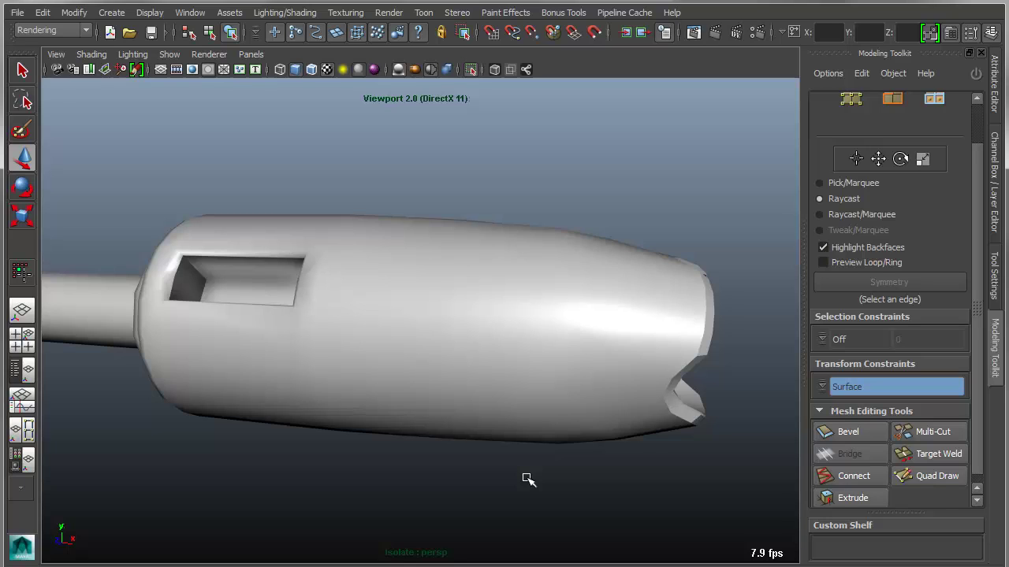
key(F8)
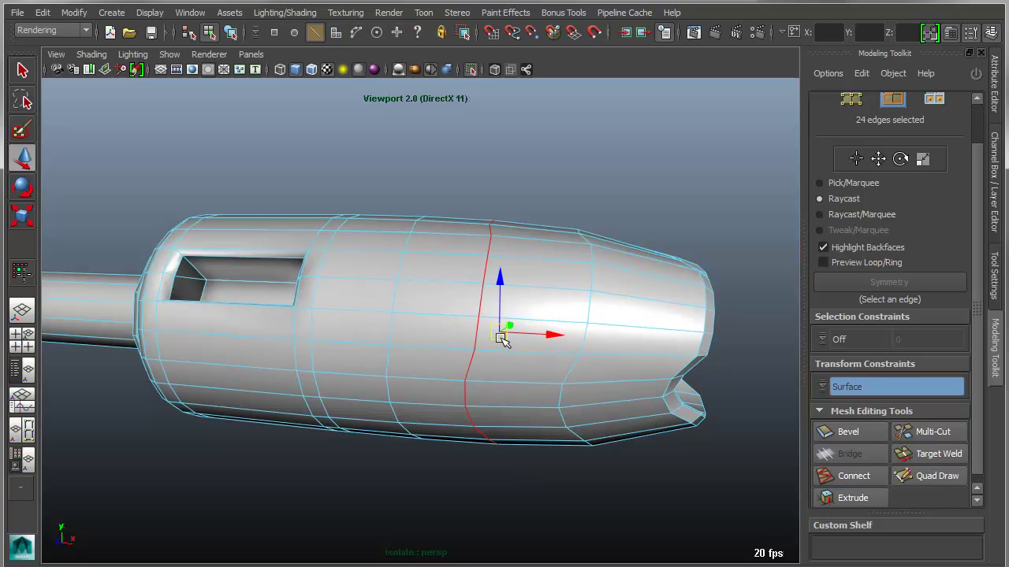
key(F8)
key(F8)
key(F8)
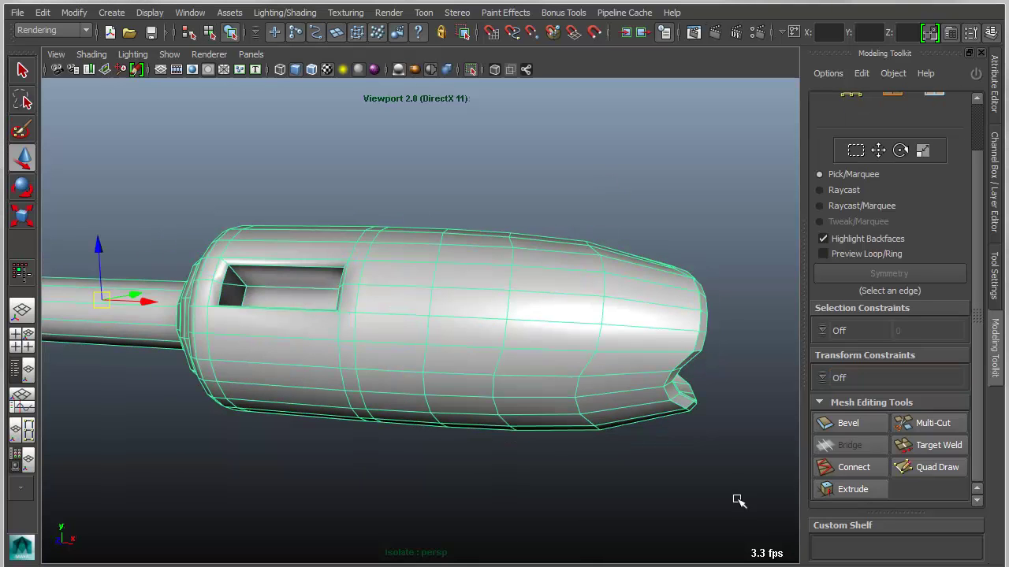
Step: Select the 12 vertices at the free end of the thin shaft and undo a trial move of them
alt+middle_drag(346, 443, 538, 452)
alt+drag(538, 452, 527, 439)
right_drag(439, 339, 351, 317)
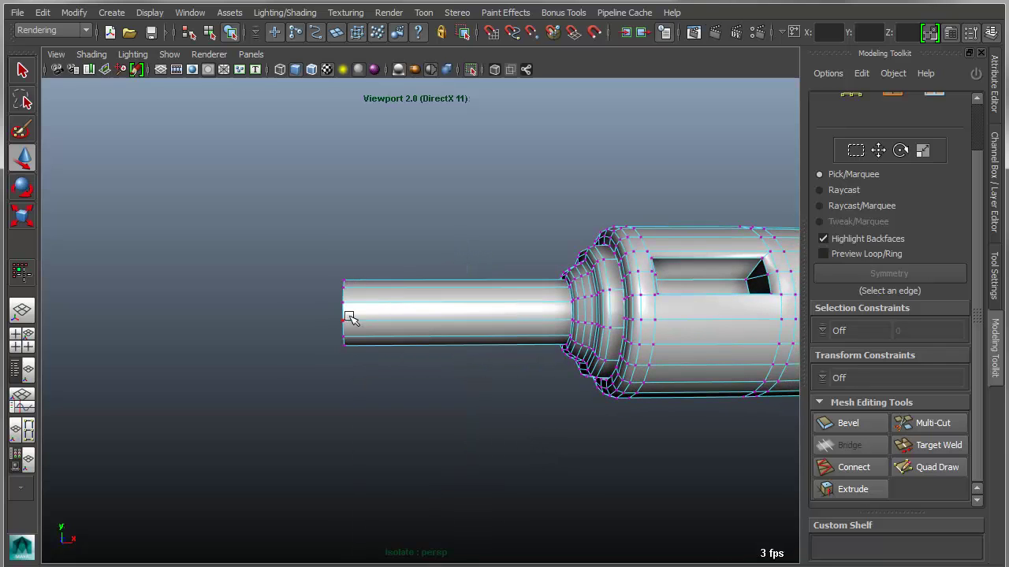
drag(274, 226, 401, 413)
mouse_move(348, 432)
alt+mouse_down()
mouse_move(478, 425)
mouse_move(360, 420)
mouse_move(329, 434)
alt+mouse_up()
mouse_move(340, 325)
mouse_down()
mouse_move(338, 261)
mouse_move(399, 360)
mouse_move(339, 324)
mouse_up()
key(ctrl+z)
alt+drag(352, 441, 422, 452)
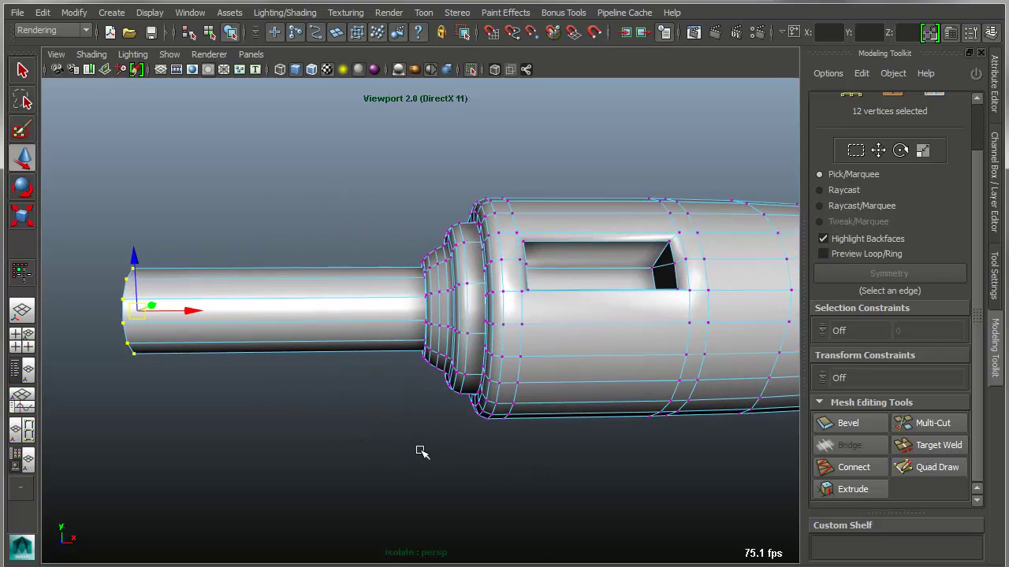
Step: Activate the Modeling Toolkit and lock the 12 selected shaft-end vertices with Vertex Locking
click(976, 75)
scroll(905, 391, down, 2)
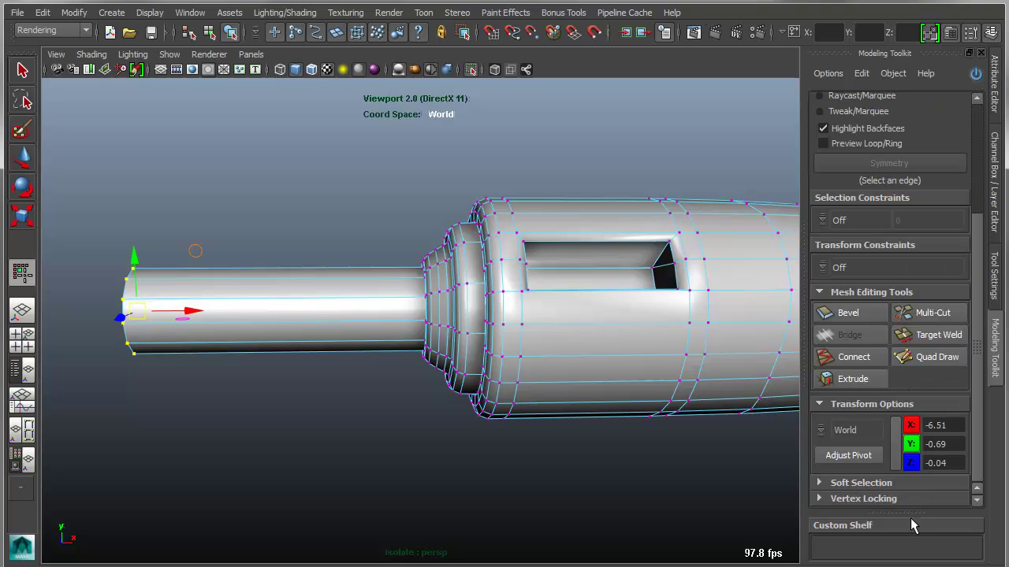
click(818, 499)
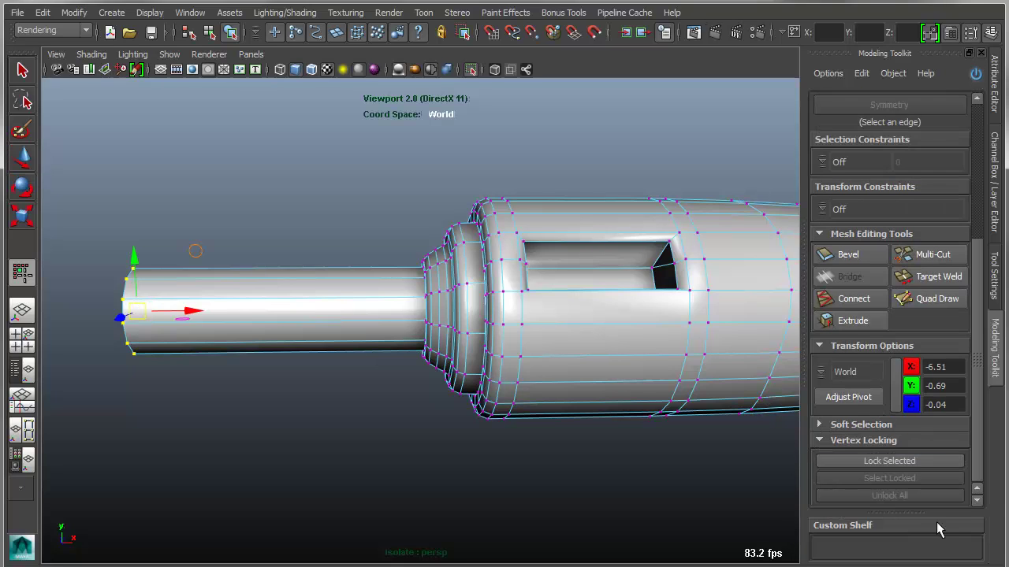
click(884, 463)
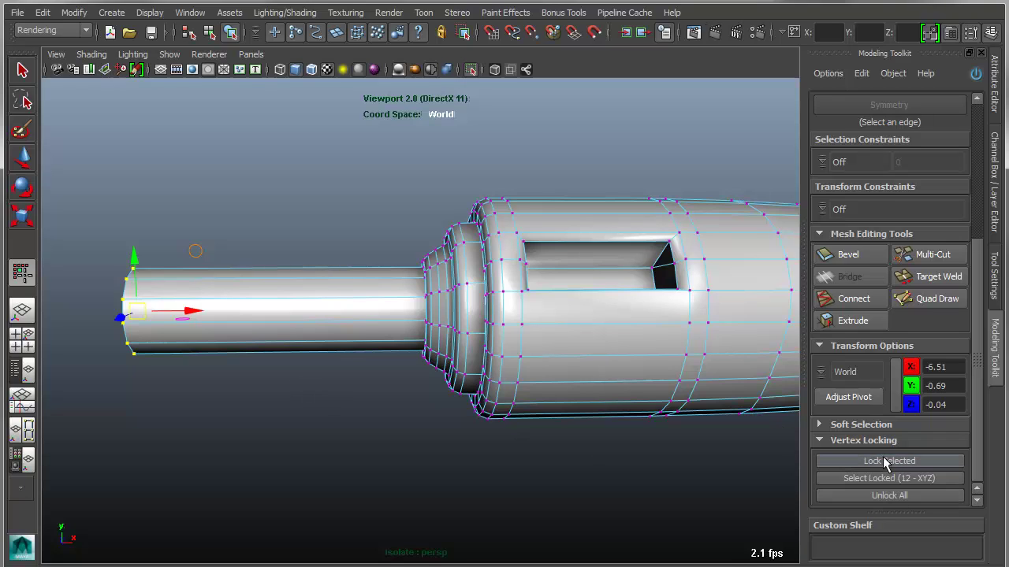
Step: Test moving the locked shaft-end vertices, and move them together with the shoulder vertices along X to about 4.54
click(312, 411)
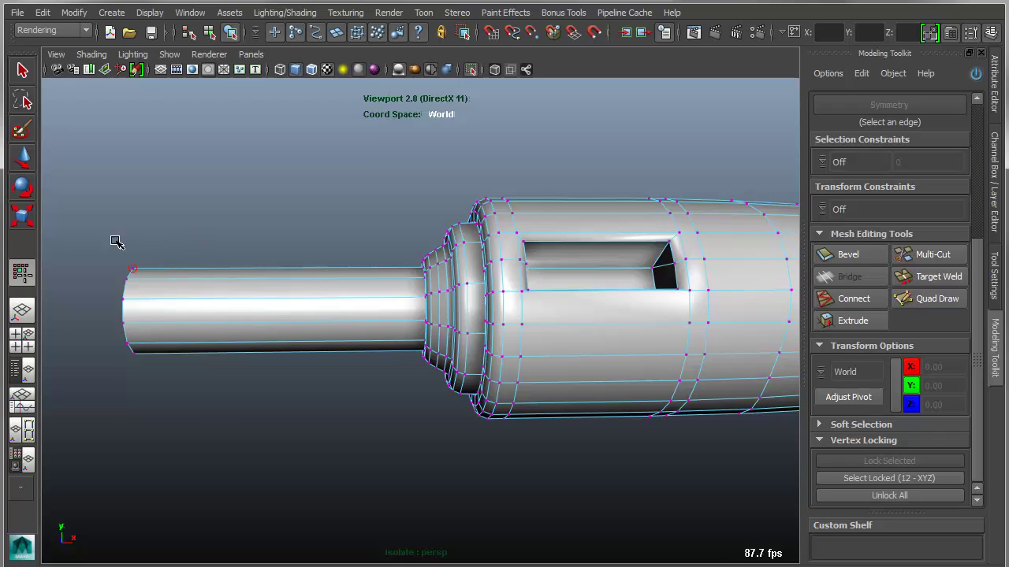
drag(117, 241, 199, 379)
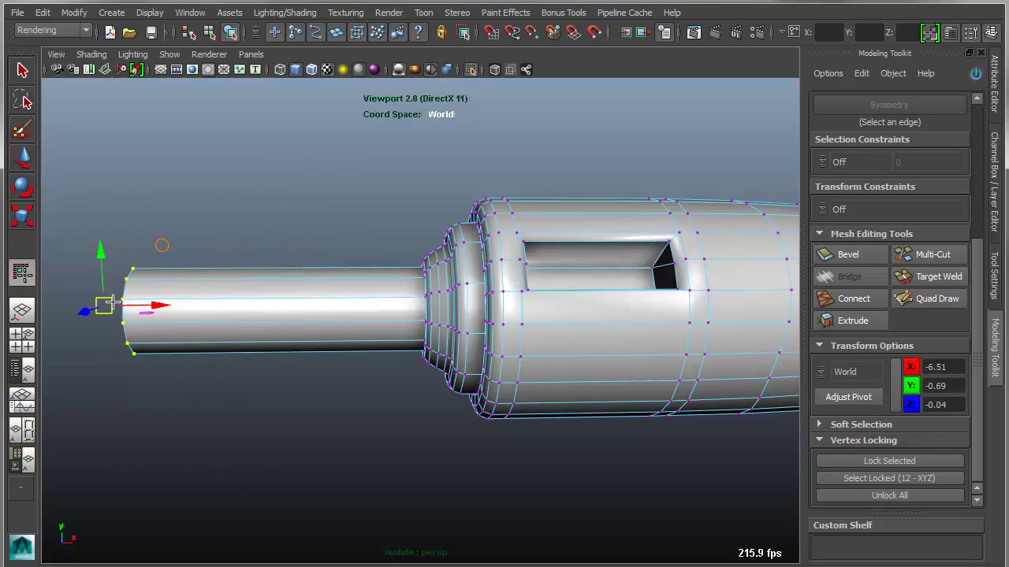
drag(139, 173, 577, 479)
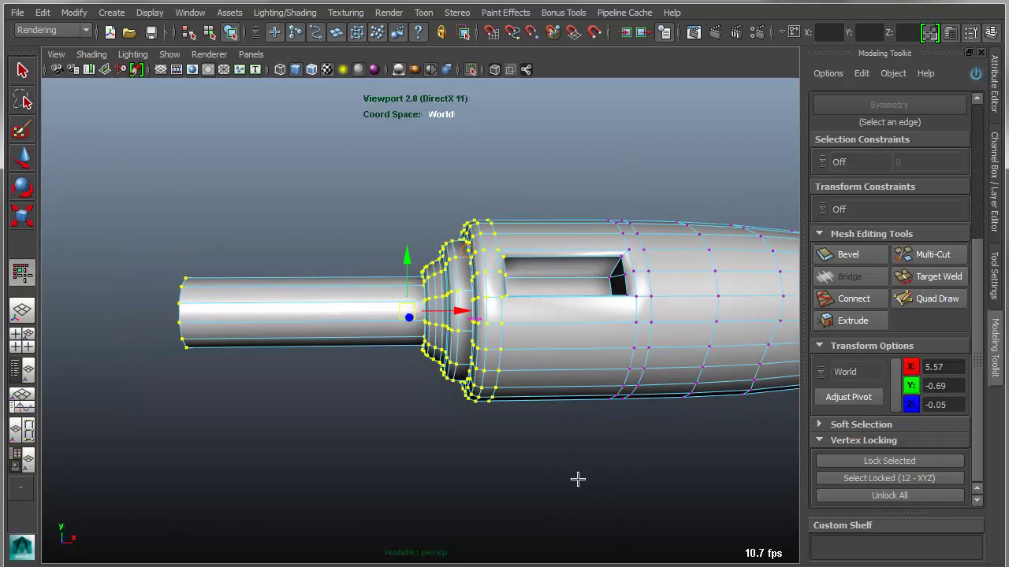
drag(408, 313, 411, 258)
key(ctrl+z)
key(ctrl+z)
mouse_move(455, 312)
mouse_down()
mouse_move(285, 312)
mouse_move(436, 312)
mouse_up()
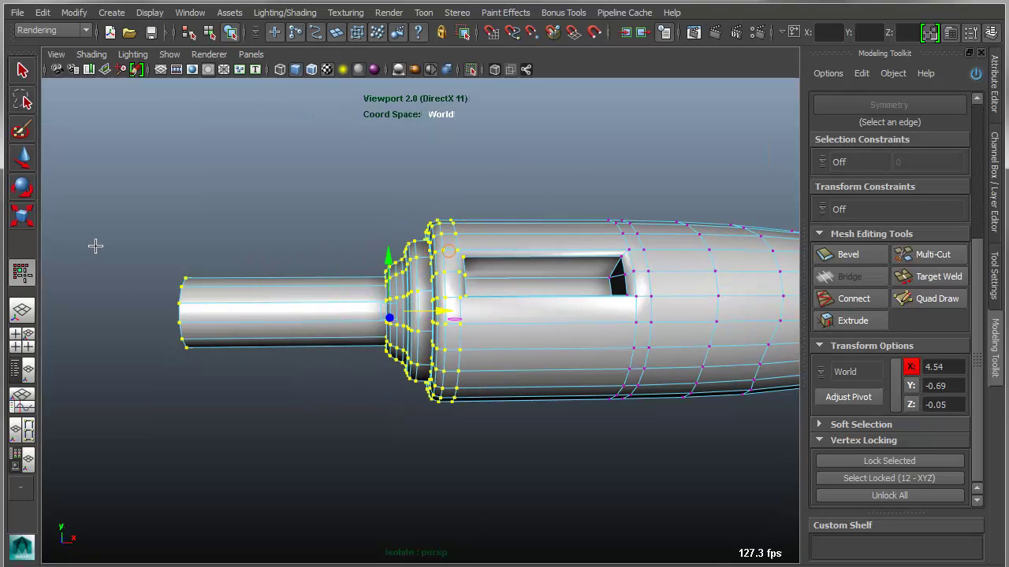
Step: Reselect the shaft-end vertices, unlock all vertices, and move the selection along X to about -5.44
drag(95, 246, 229, 364)
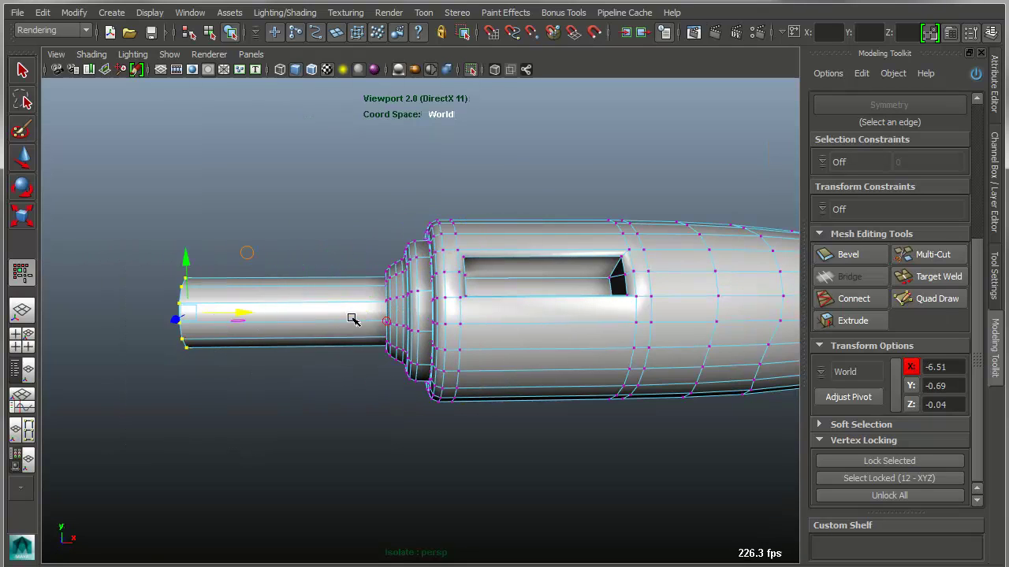
click(905, 497)
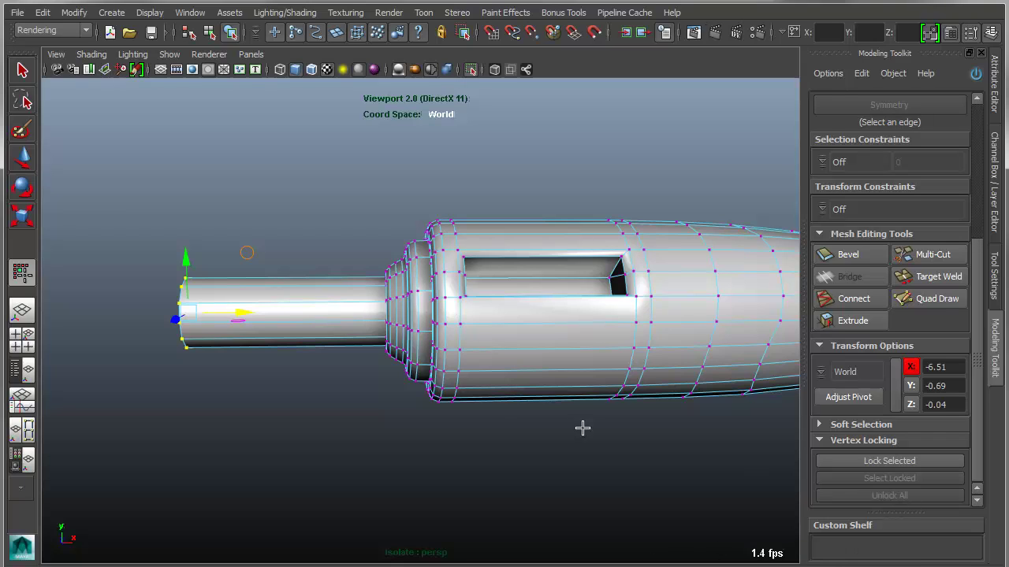
drag(232, 312, 275, 332)
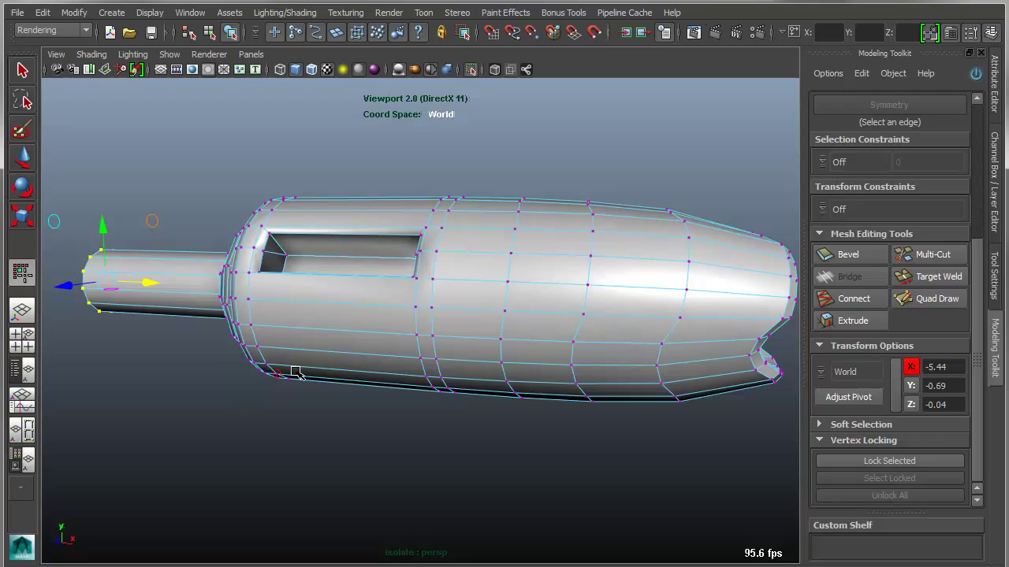
Step: Select five vertices of the ring at mid-body and lock them along the X axis only
right_drag(589, 307, 590, 281)
click(594, 235)
shift+click(580, 348)
alt+drag(630, 378, 625, 404)
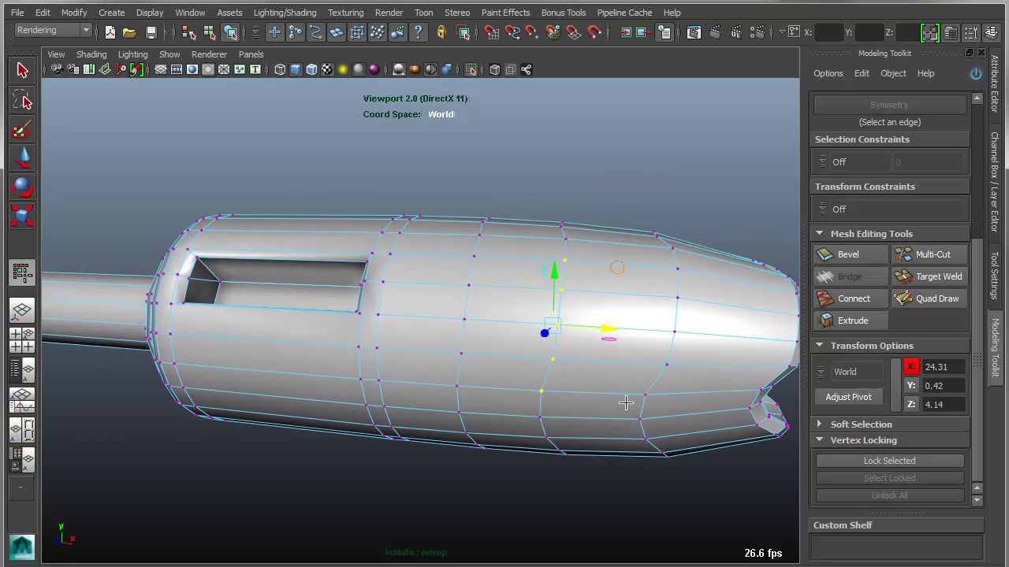
click(837, 461)
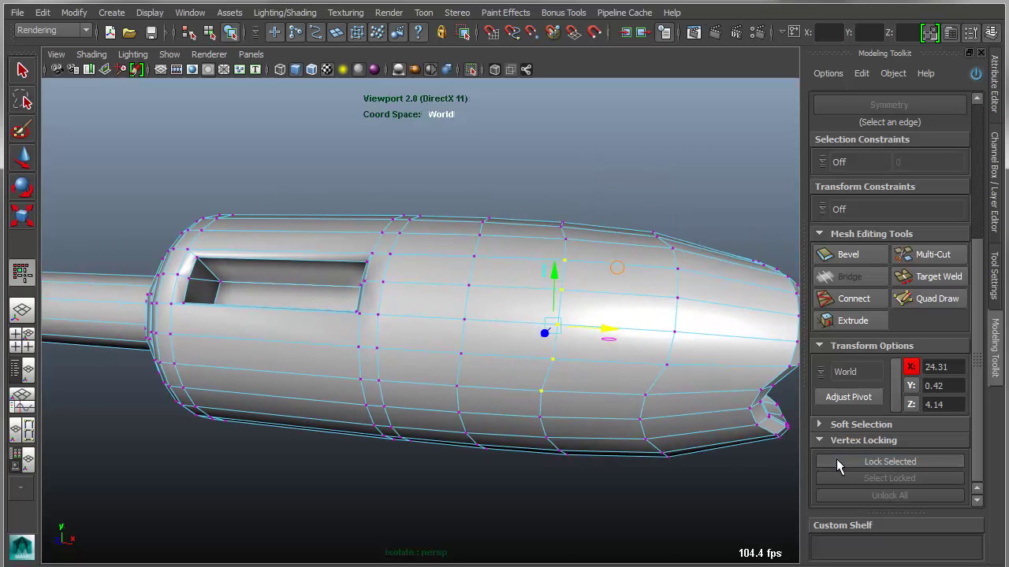
Step: Select the mid-body edge loop, set the transform constraint to Edge Slide, and slide the loop along X to about 24.65
double_click(566, 248)
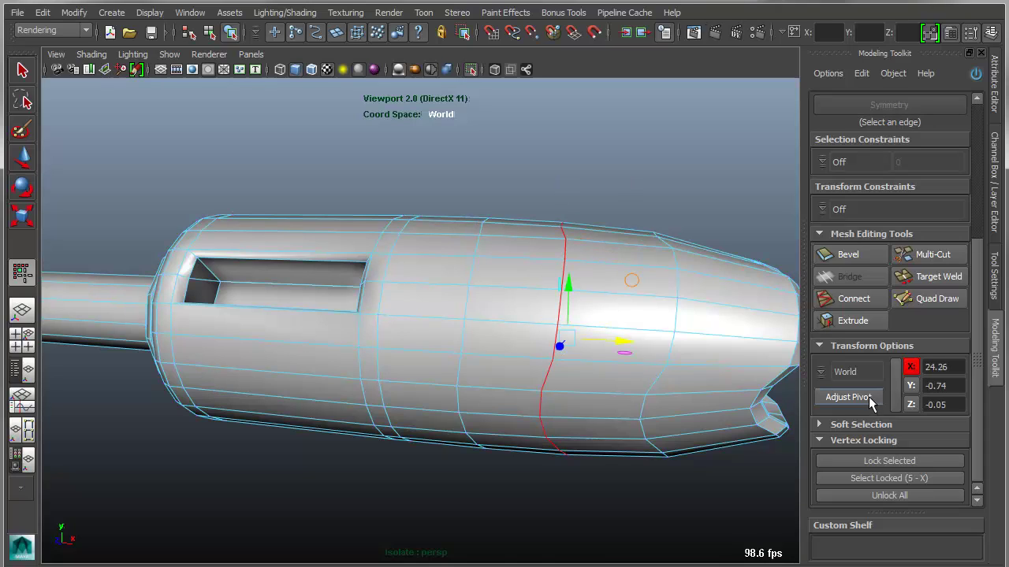
click(824, 209)
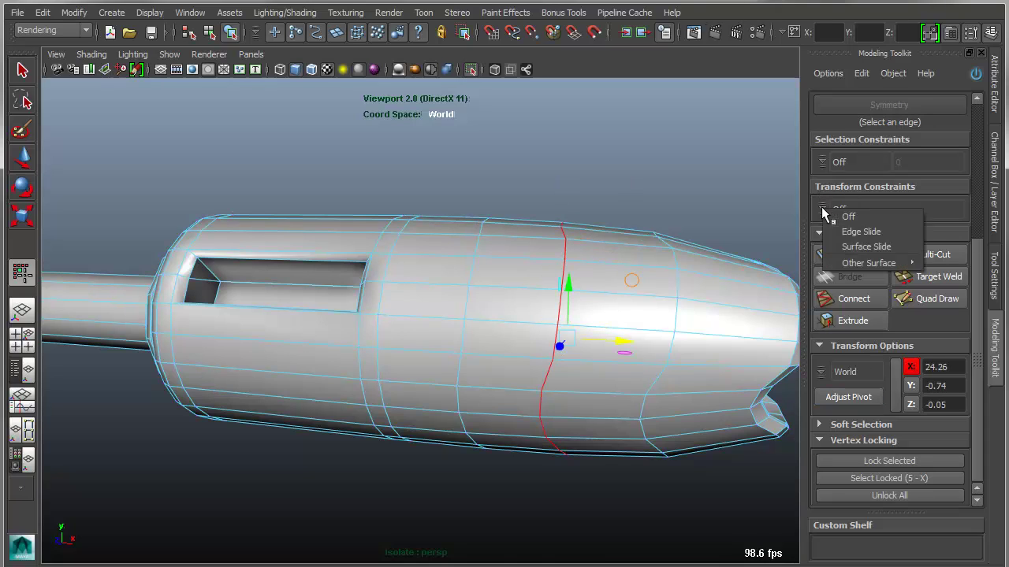
click(859, 232)
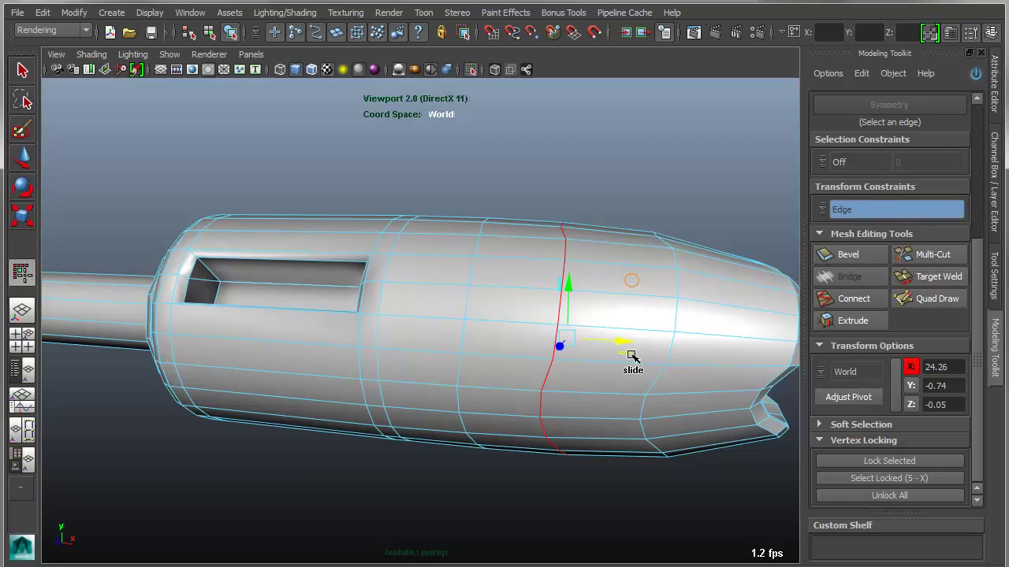
drag(630, 354, 635, 298)
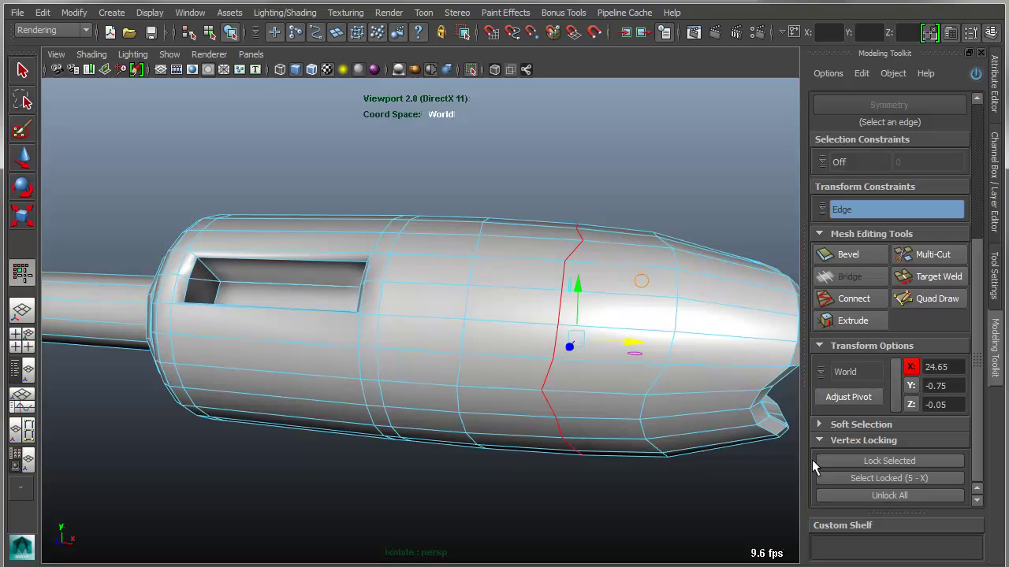
Step: Unlock all vertices and slide the mid-body edge loop back along X
click(881, 495)
drag(636, 342, 608, 340)
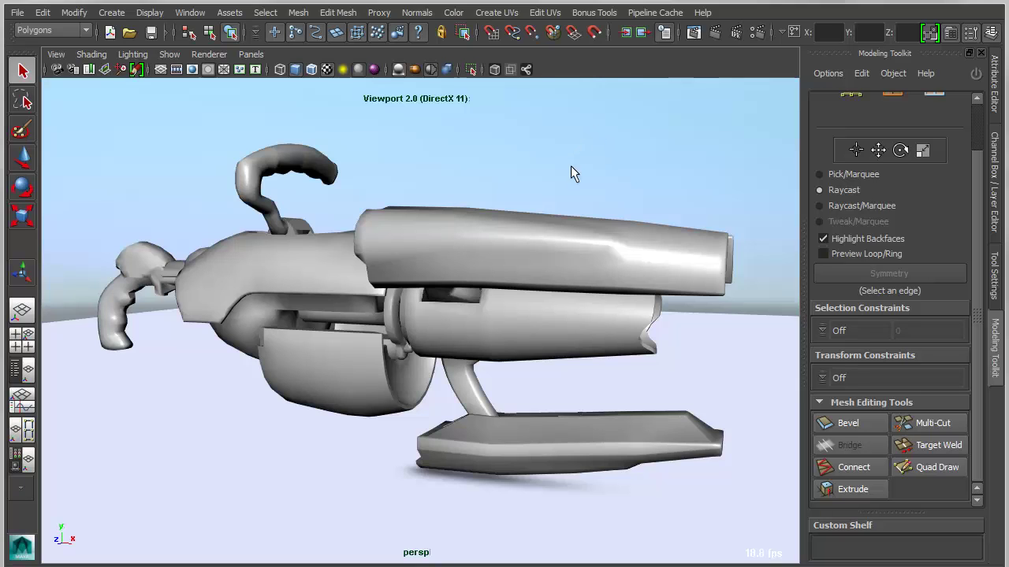
Step: Use Select All on every object in the scene, and on all faces of the three-fin barrel part
alt+drag(568, 184, 561, 182)
right_drag(552, 138, 555, 171)
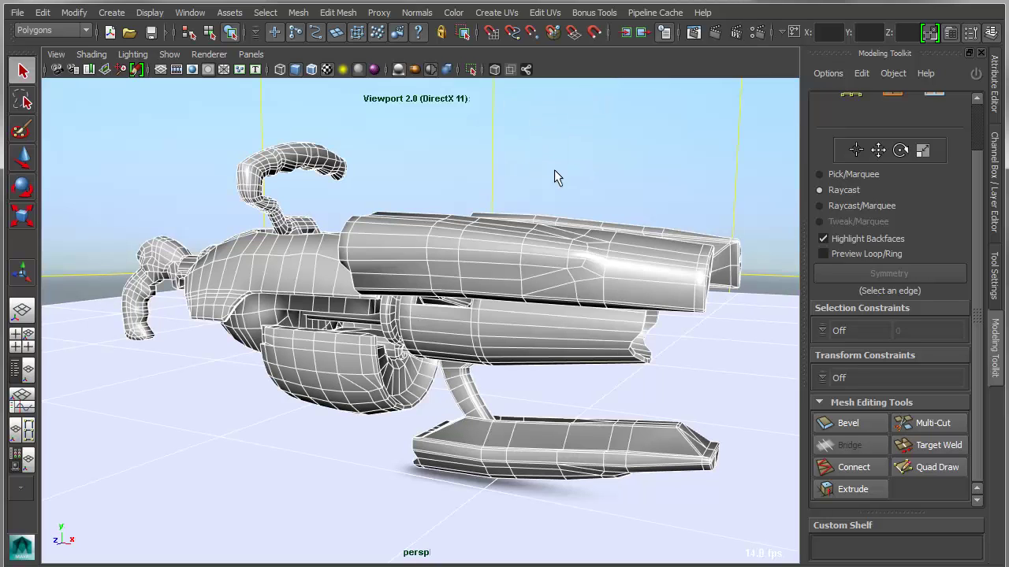
click(486, 248)
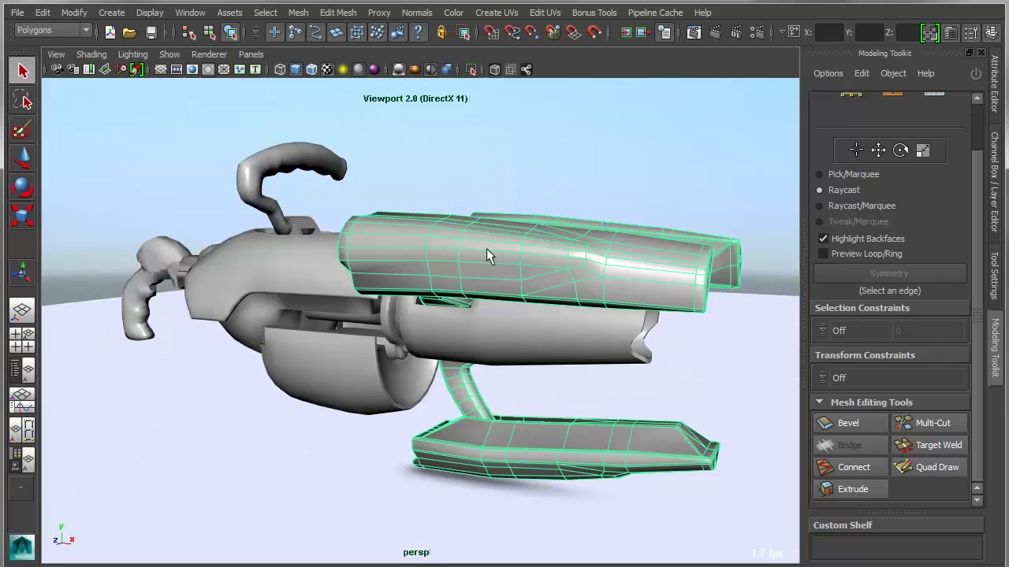
key(F11)
click(490, 282)
right_drag(550, 138, 562, 154)
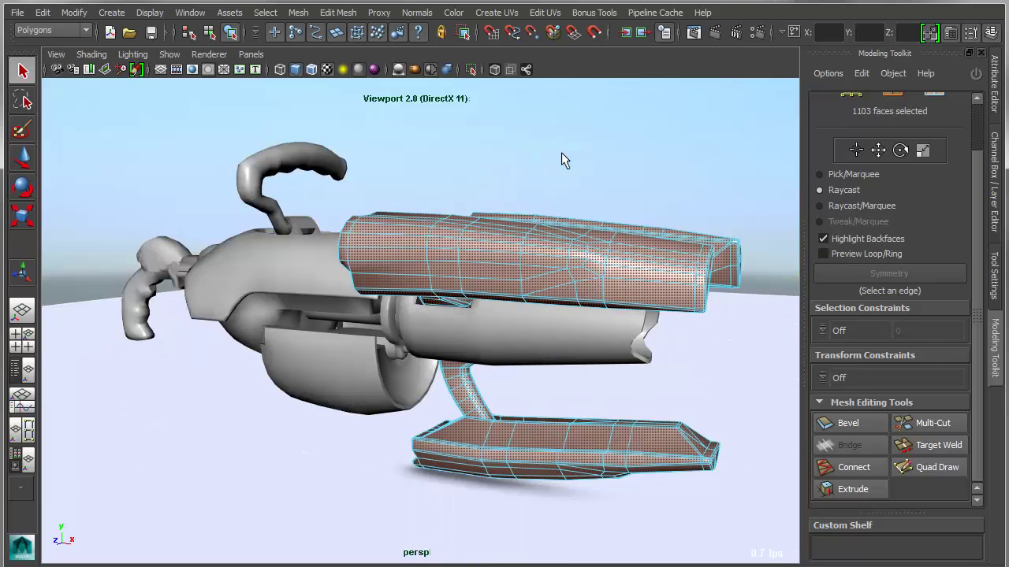
key(w)
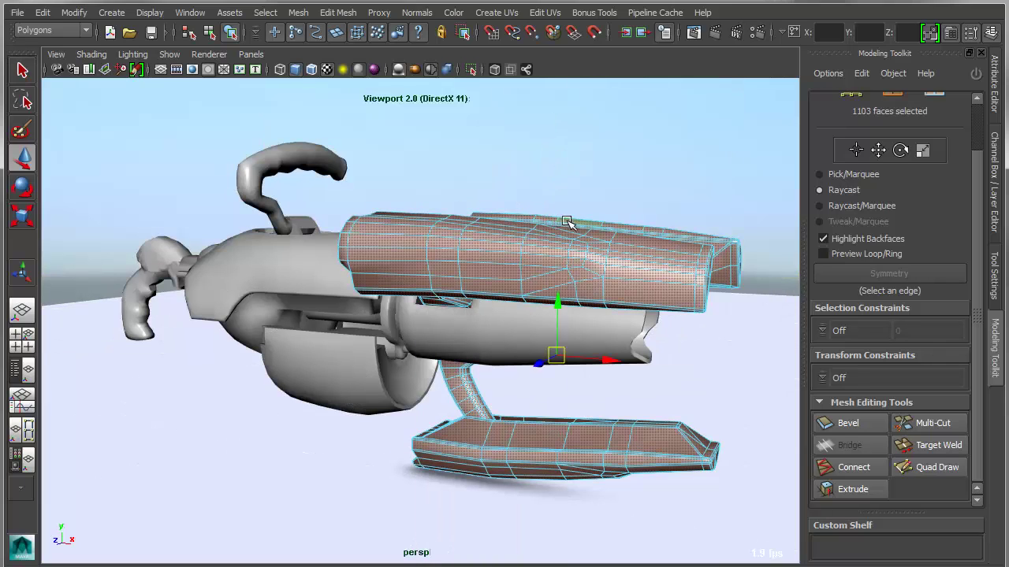
mouse_move(551, 181)
alt+mouse_down()
mouse_move(523, 244)
mouse_move(564, 195)
alt+mouse_up()
Step: Select all vertices of the fin part and both handles together, and clear the selection to return to object mode
right_drag(288, 155, 214, 157)
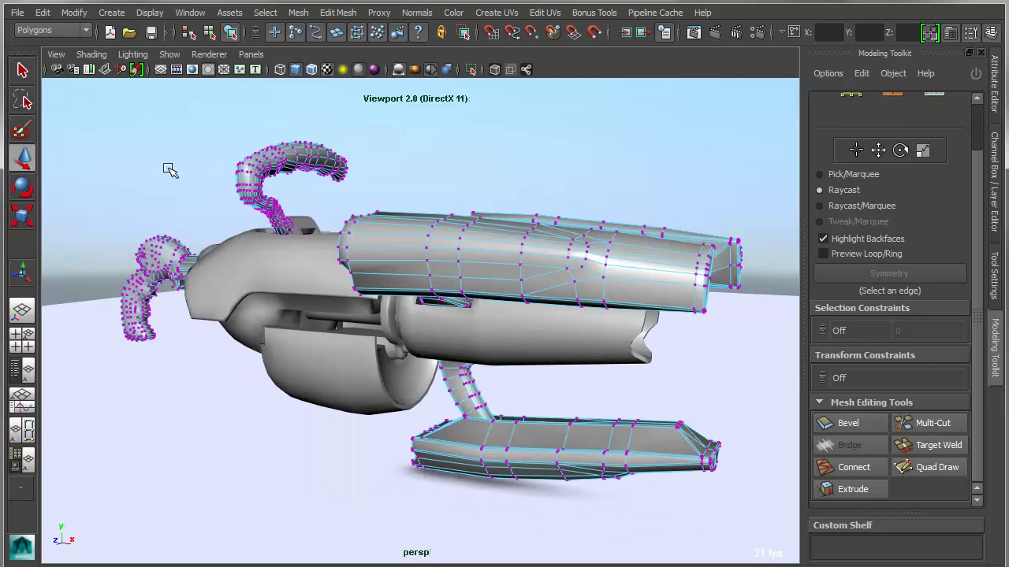
right_drag(475, 132, 475, 166)
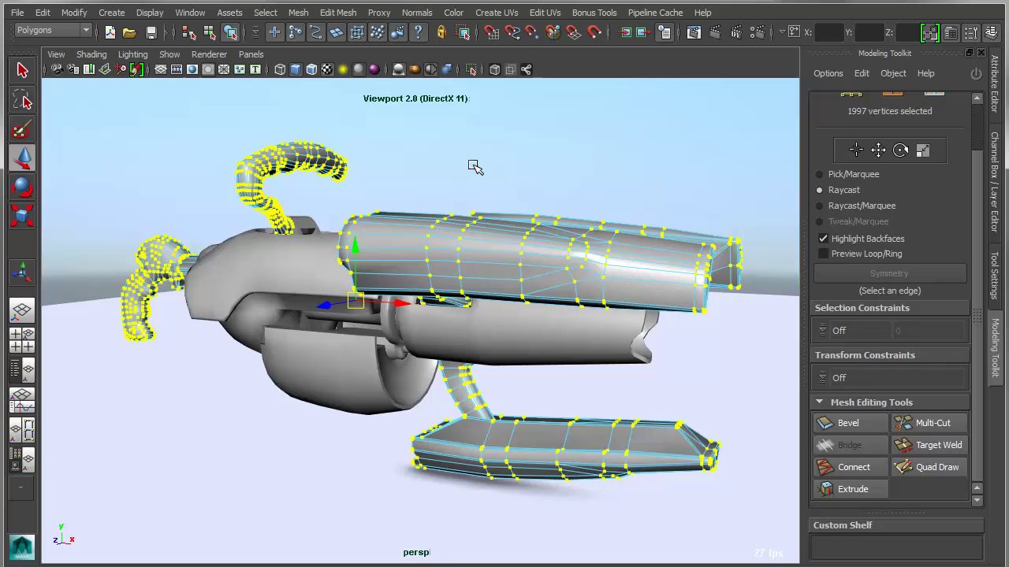
alt+drag(450, 175, 461, 223)
click(441, 181)
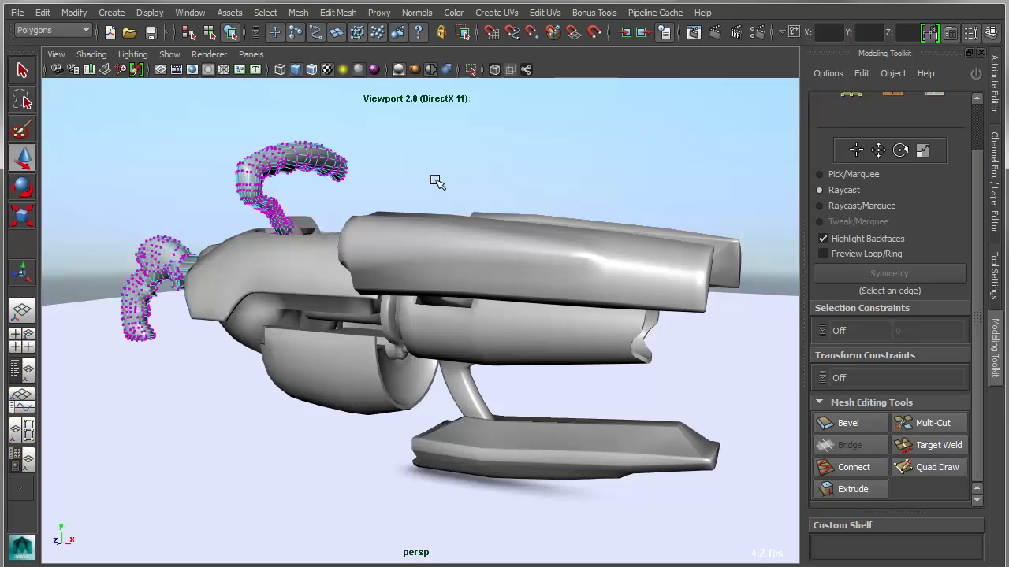
right_drag(340, 180, 332, 111)
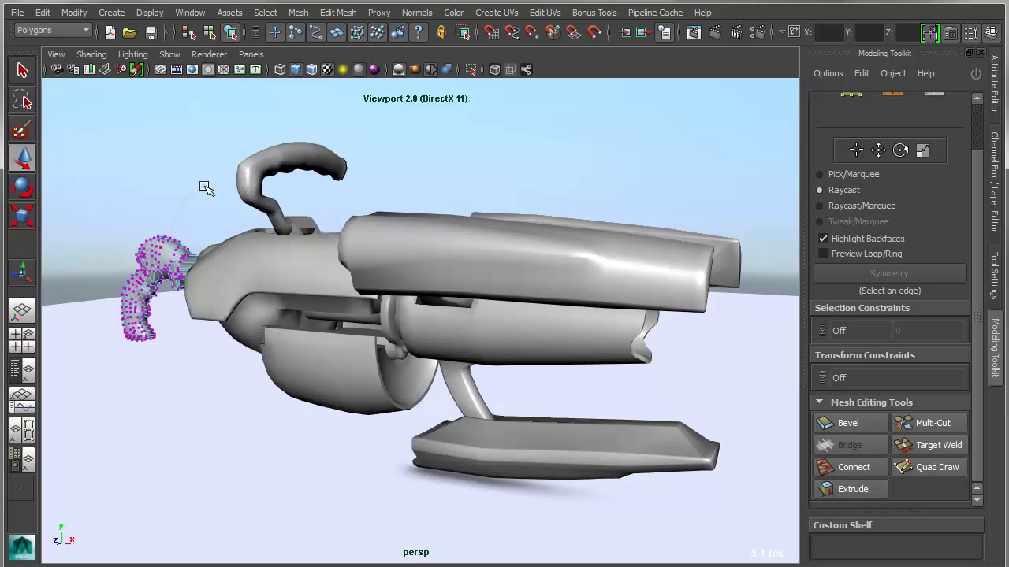
Step: Select the eight half-round faces on the rear end of one upper fin of the barrel part
click(449, 250)
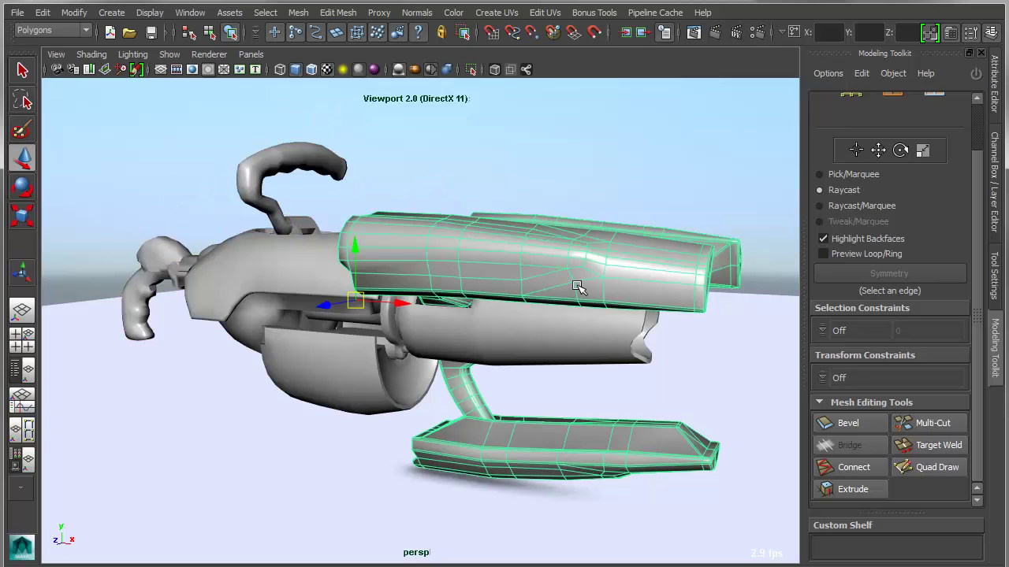
key(f)
alt+drag(421, 323, 525, 335)
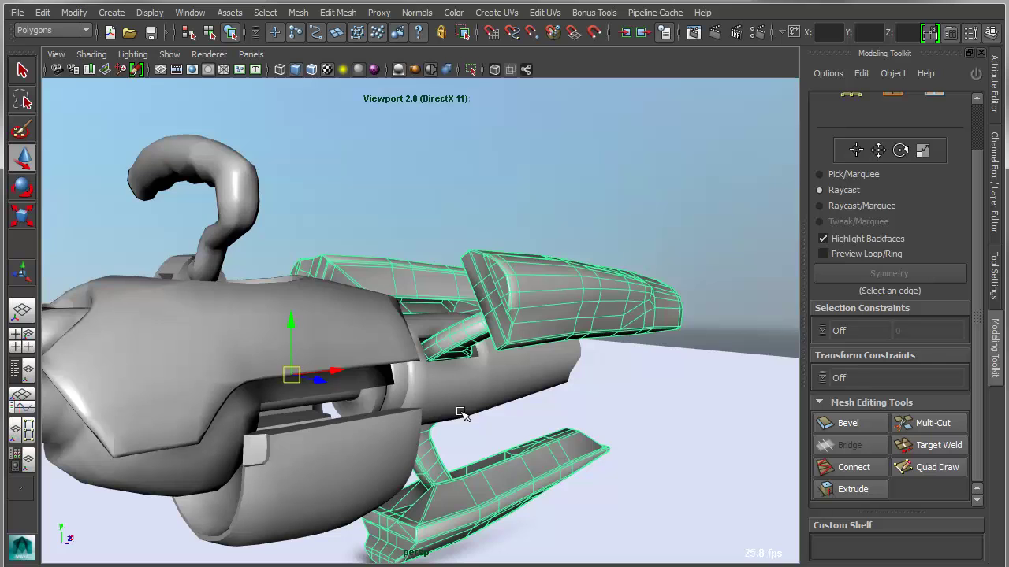
alt+right_drag(460, 305, 587, 320)
right_drag(587, 211, 588, 276)
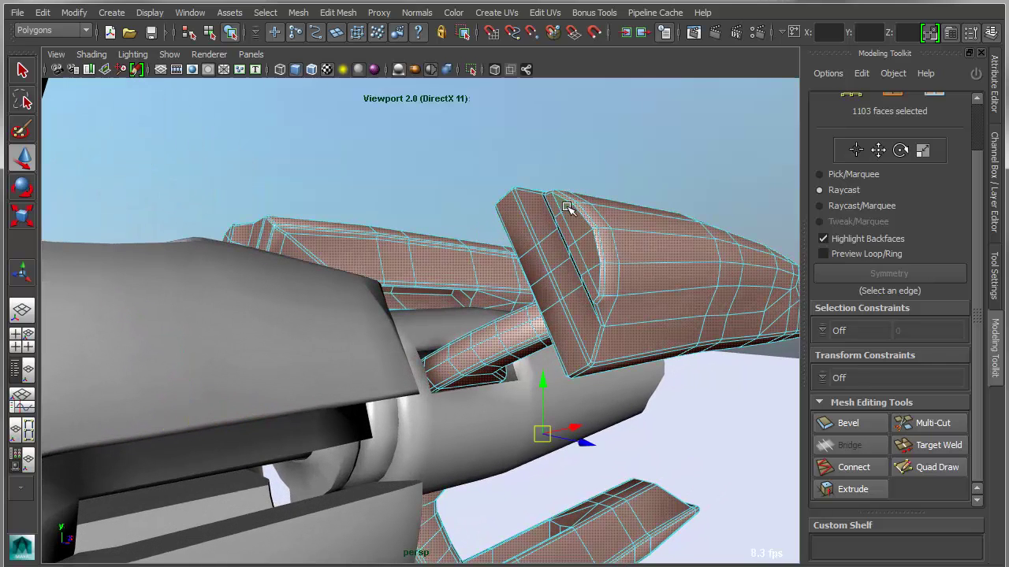
drag(568, 207, 596, 293)
alt+drag(533, 293, 547, 309)
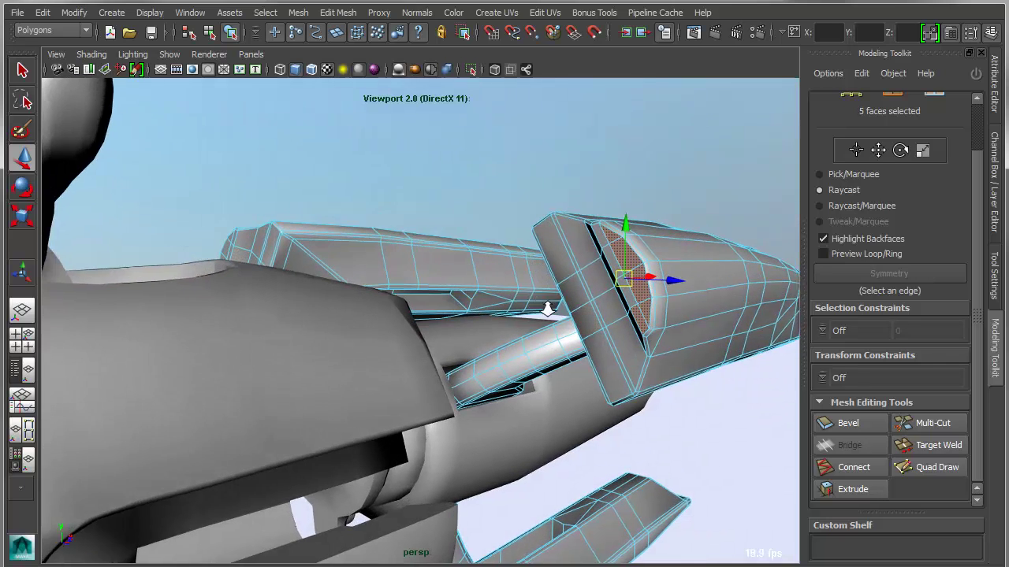
alt+right_drag(547, 309, 598, 314)
shift+click(712, 291)
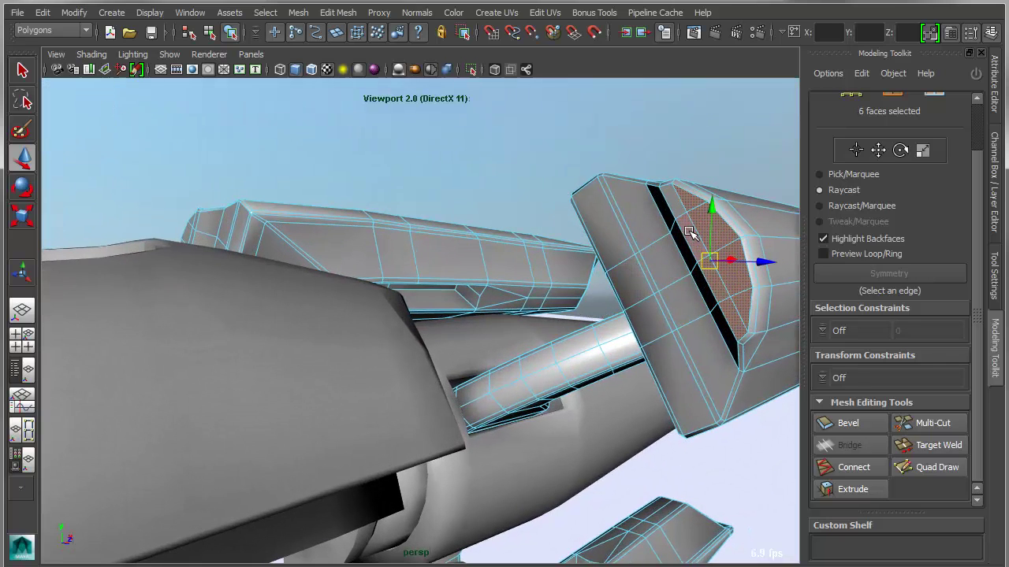
shift+click(701, 338)
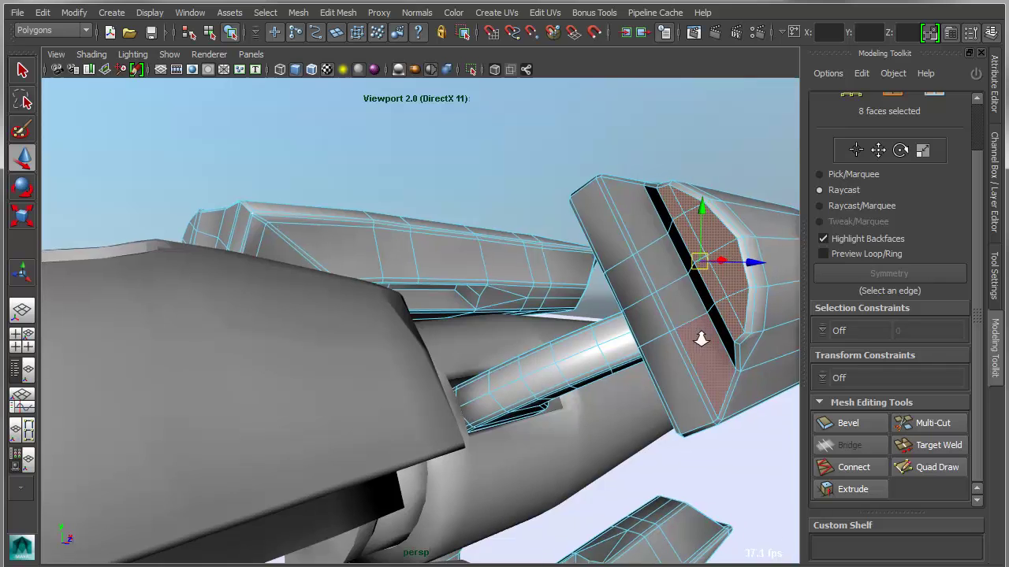
alt+drag(700, 338, 473, 263)
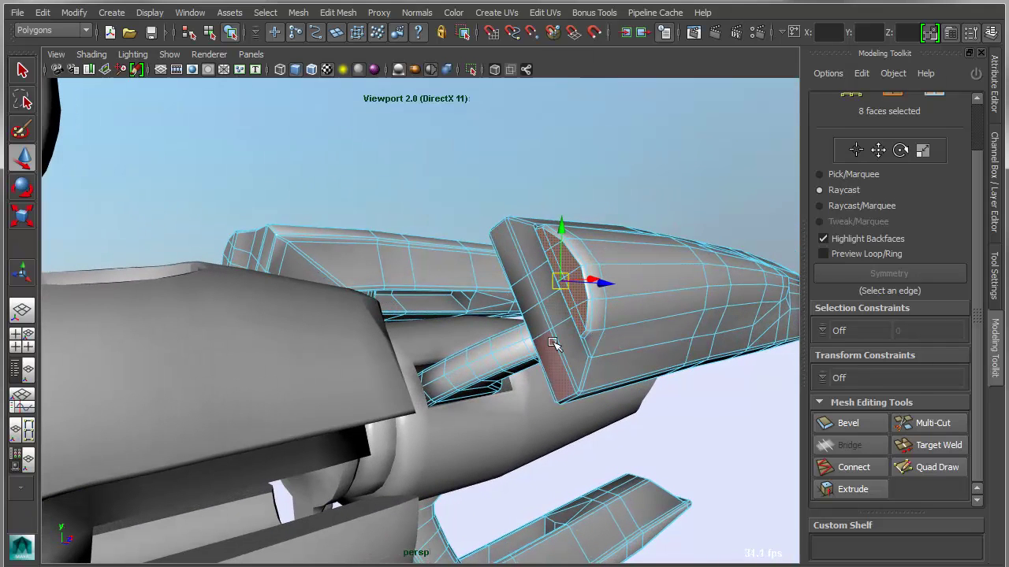
Step: Extend the selection with Select Similar to the matching rear end faces of the other two fins
click(42, 16)
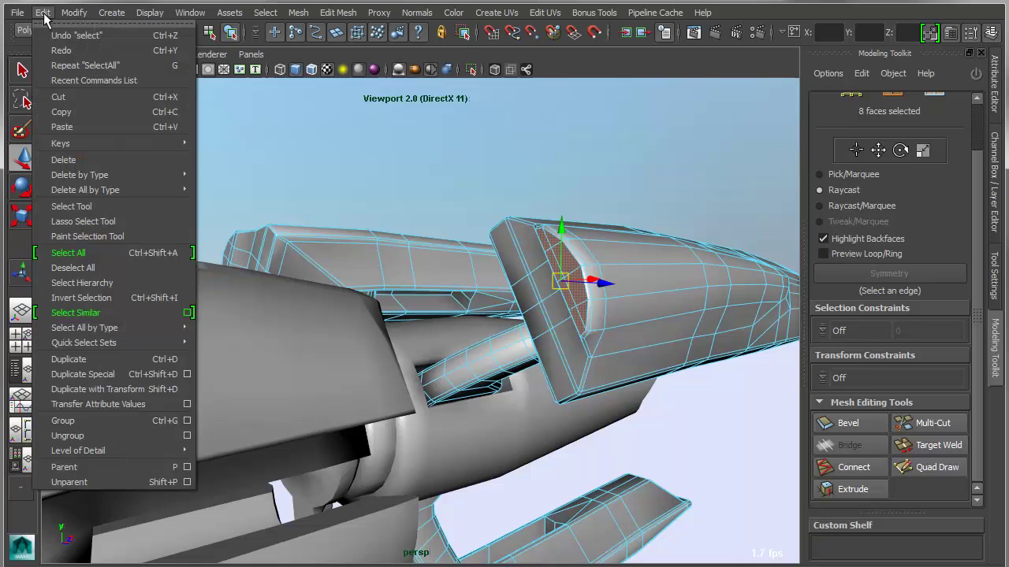
click(65, 315)
alt+right_drag(613, 393, 397, 389)
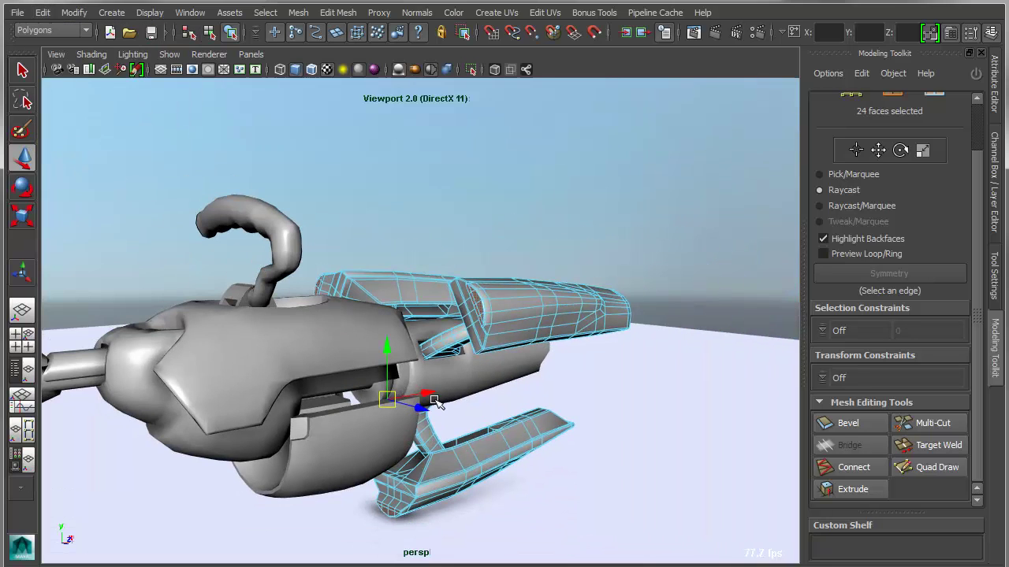
alt+drag(436, 402, 345, 418)
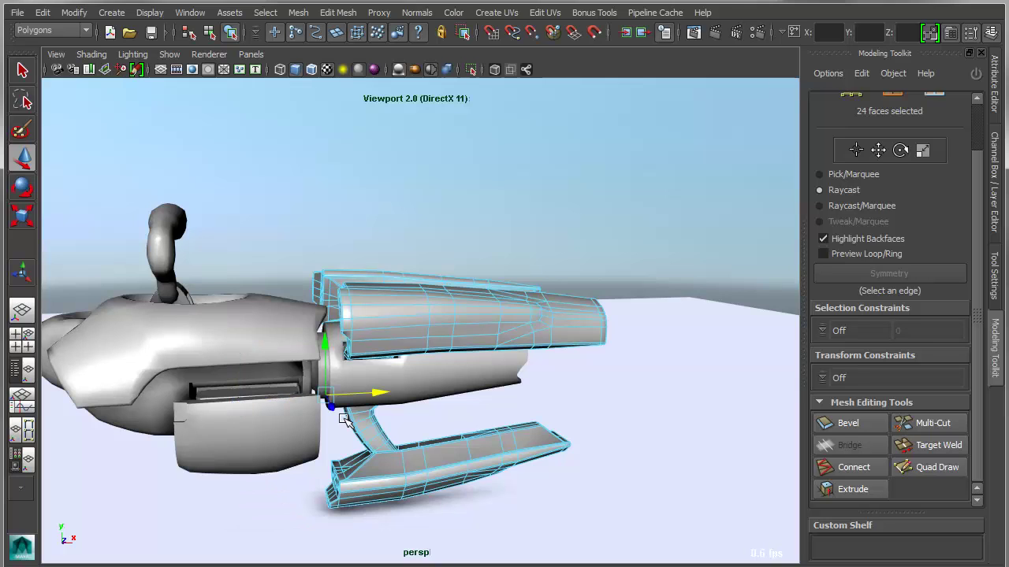
Step: Extrude the selected fin end faces with thickness 3.9, offset 0.1 and 3 divisions, and return to object mode
alt+drag(462, 326, 488, 283)
alt+right_drag(489, 282, 536, 154)
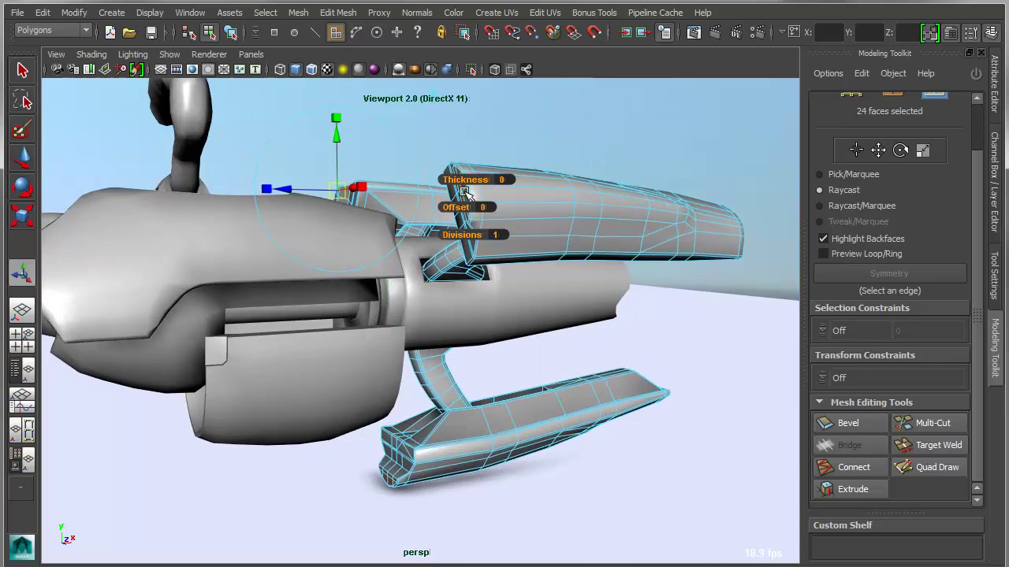
drag(470, 180, 499, 180)
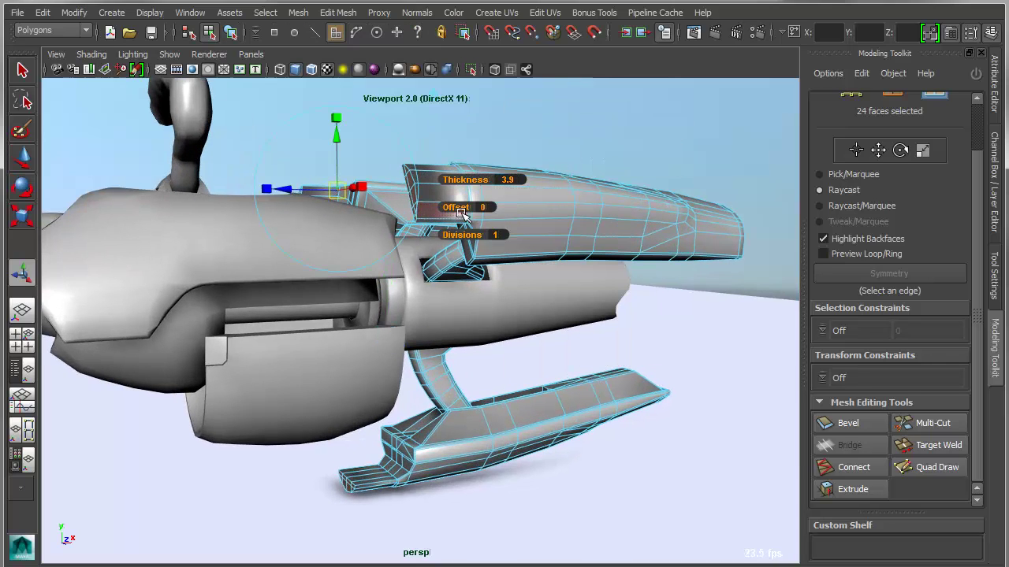
drag(458, 207, 476, 235)
alt+drag(465, 291, 421, 304)
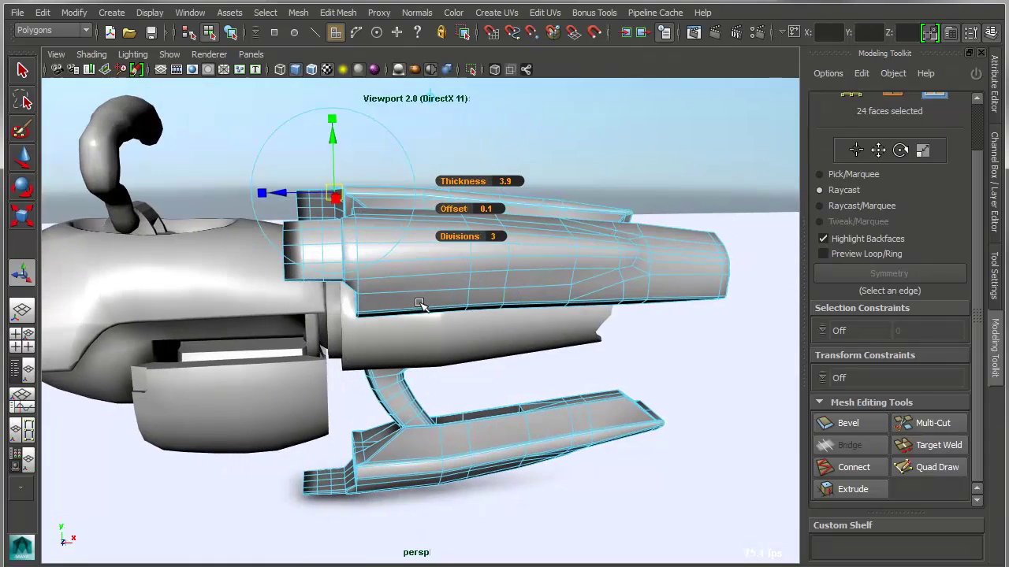
alt+right_drag(421, 304, 478, 322)
alt+drag(479, 323, 505, 324)
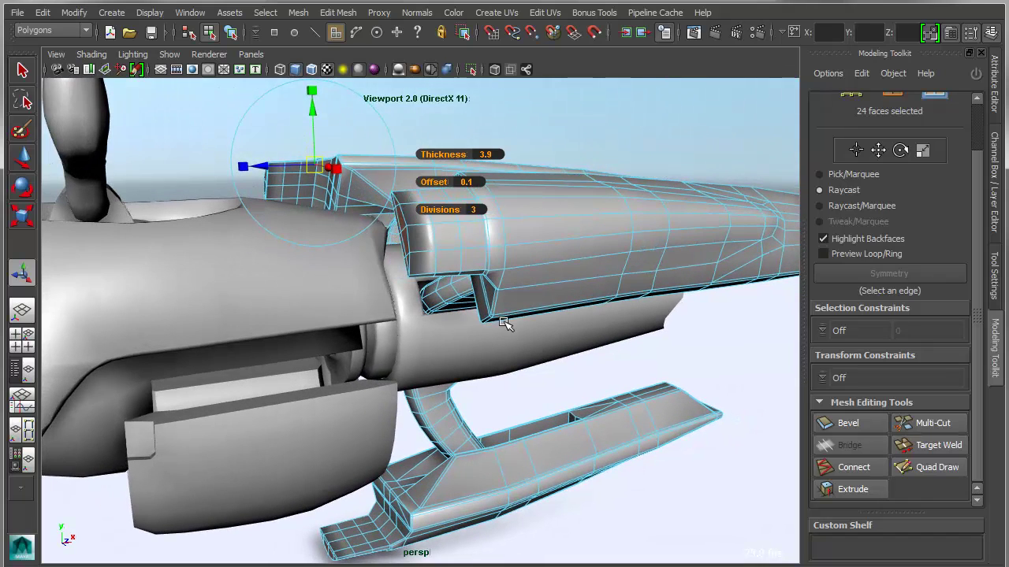
key(F8)
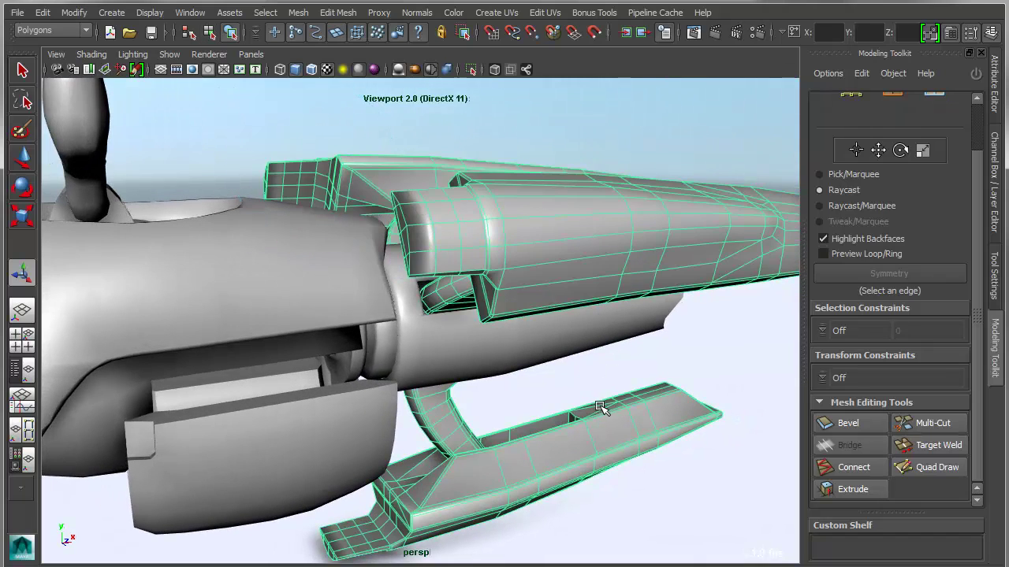
Step: Turn on smooth mesh preview for the fin part and examine the extruded fin ends
alt+drag(603, 409, 561, 367)
alt+right_drag(561, 367, 459, 360)
key(3)
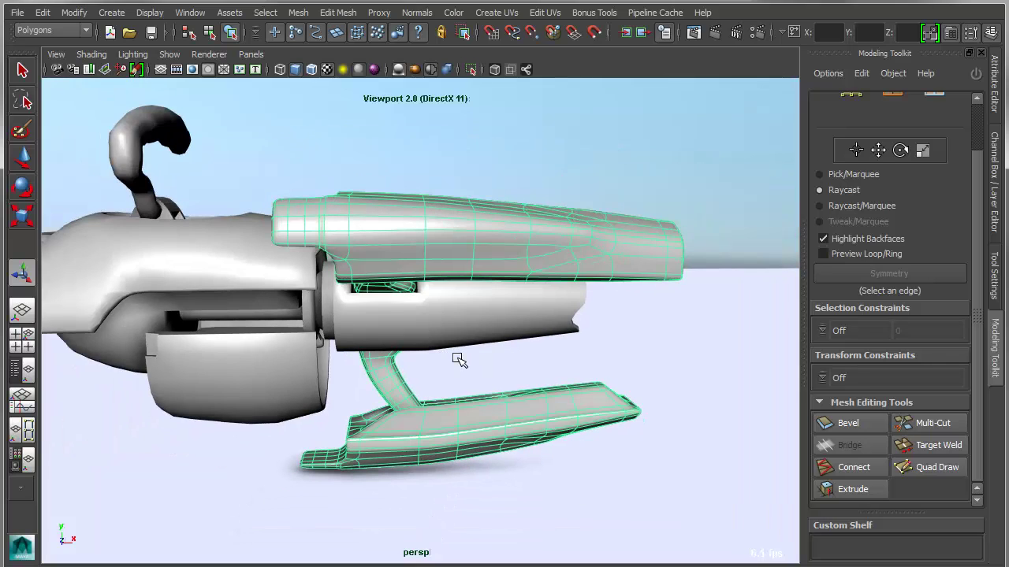
alt+middle_drag(365, 320, 354, 385)
alt+right_drag(354, 386, 418, 387)
alt+drag(417, 387, 499, 380)
alt+drag(470, 275, 457, 367)
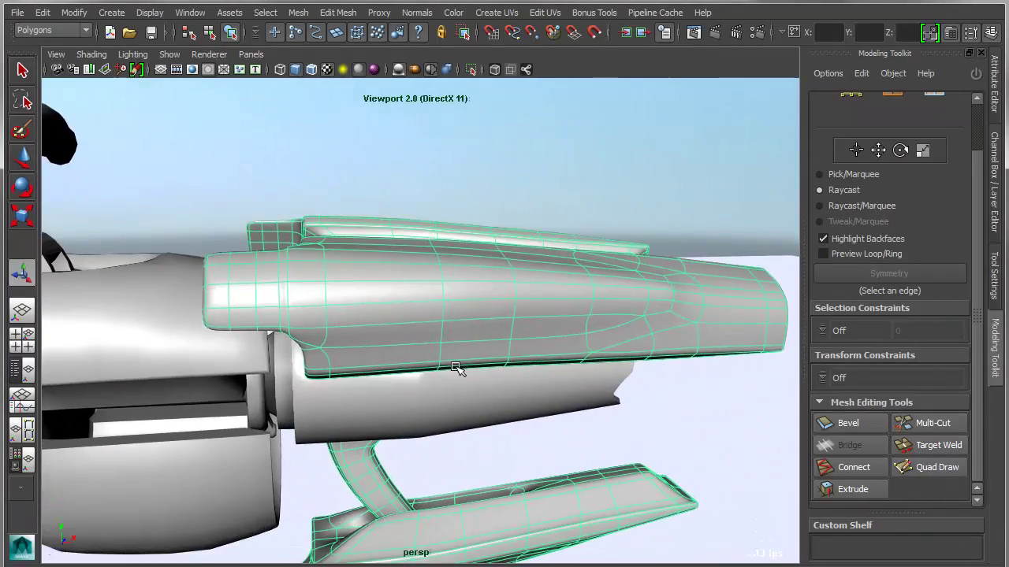
alt+right_drag(457, 367, 476, 377)
alt+drag(478, 377, 511, 378)
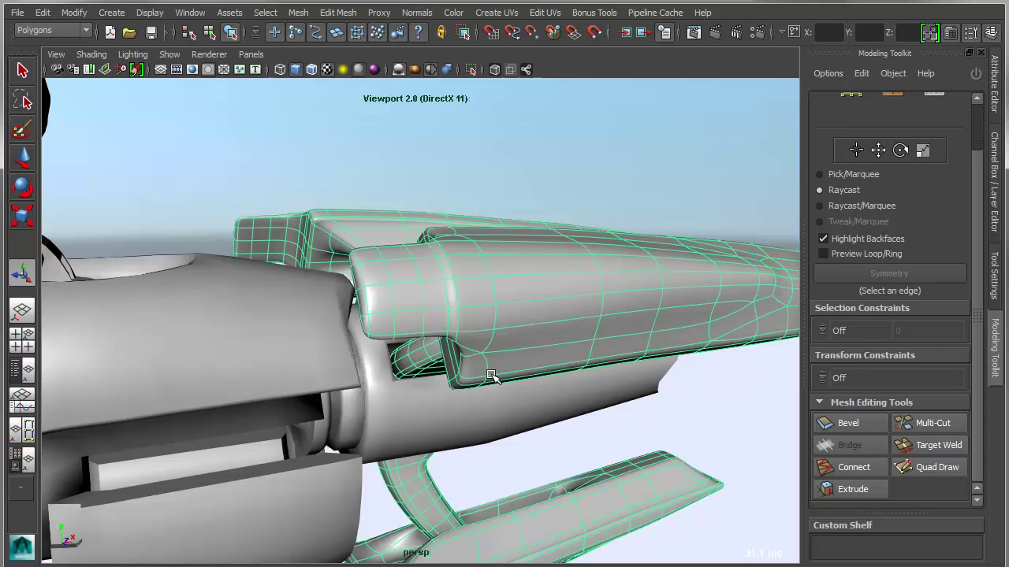
Step: Open the Crease Set Editor and place its window clear of the model
click(347, 13)
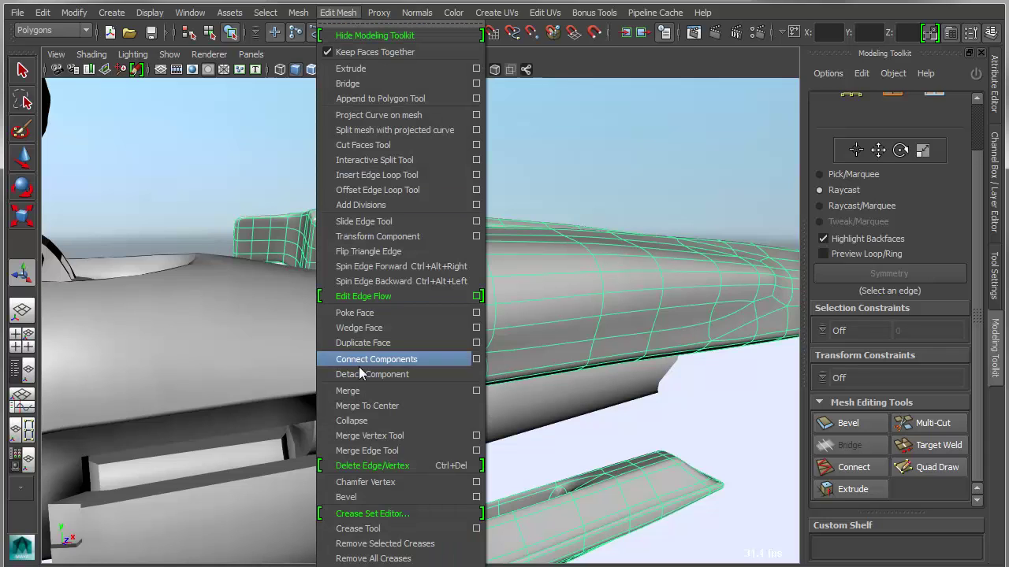
click(364, 515)
drag(520, 205, 790, 19)
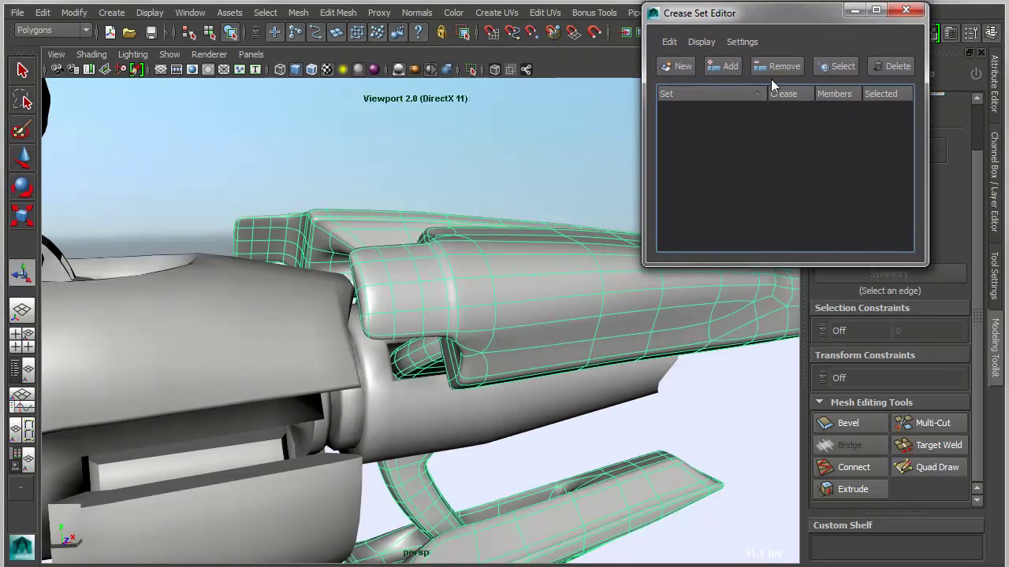
Step: Select the edge loop around the fin's extruded end rim and extend it with Select Similar to the other fins
alt+drag(360, 349, 450, 399)
key(F10)
double_click(456, 370)
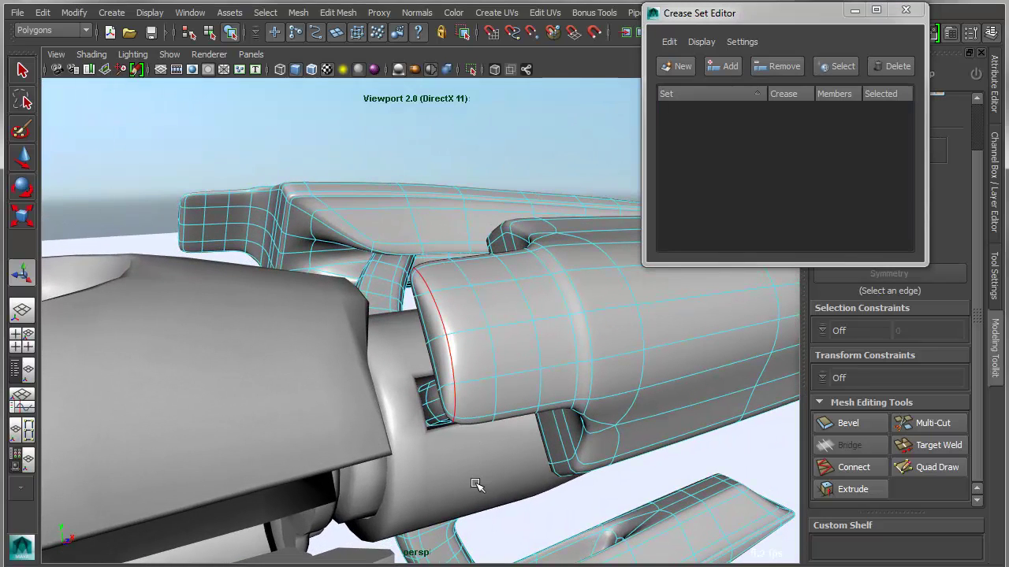
click(43, 12)
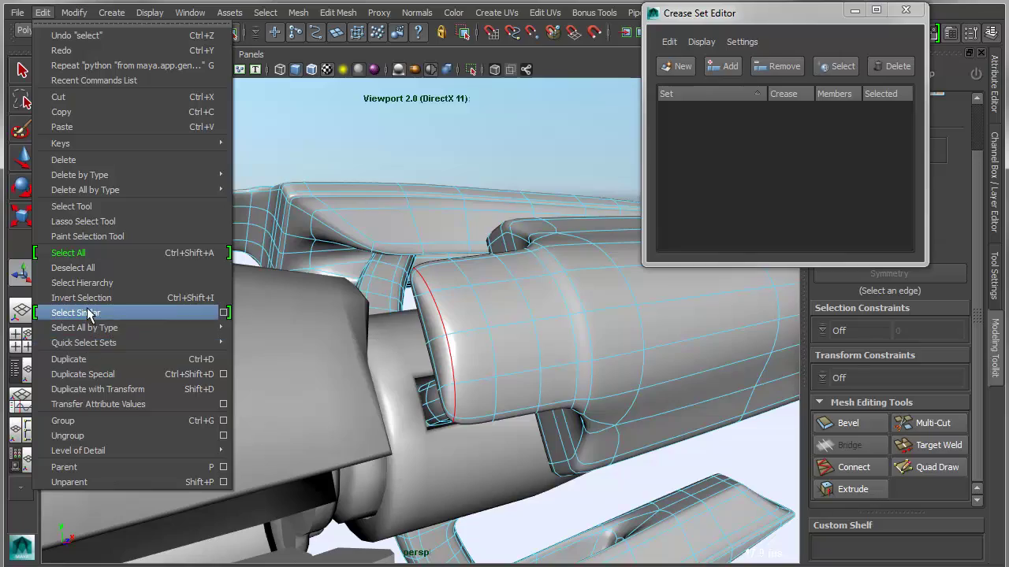
click(89, 314)
Step: Create a new crease set from the selected fin end rim edges and clear the selection
alt+drag(157, 258, 369, 280)
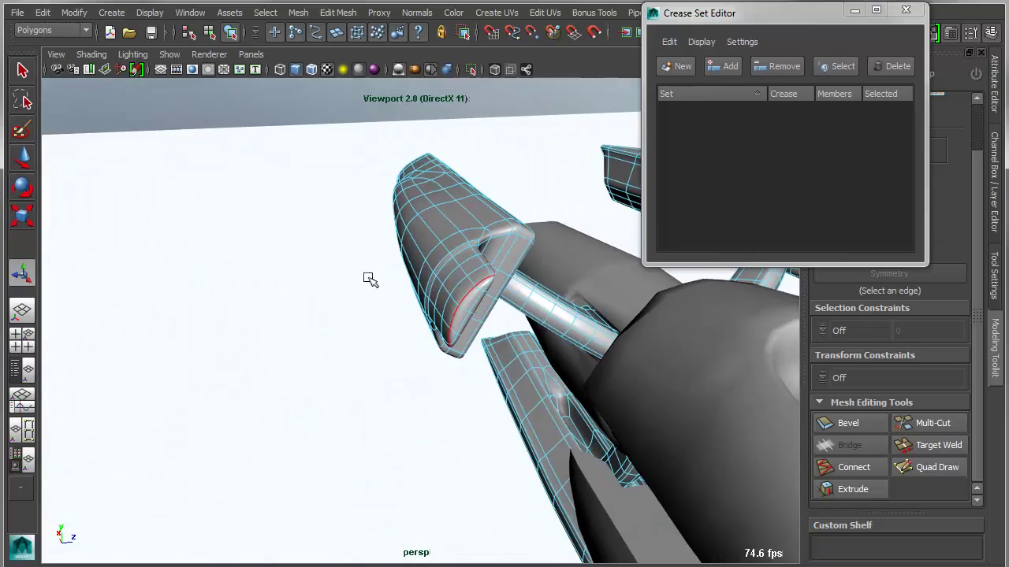
alt+drag(536, 386, 444, 380)
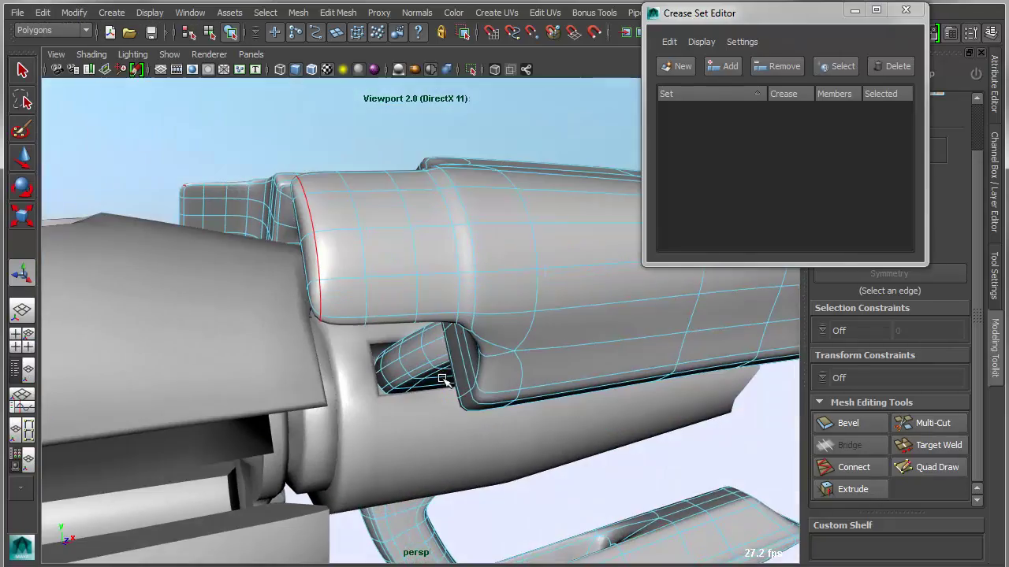
click(676, 67)
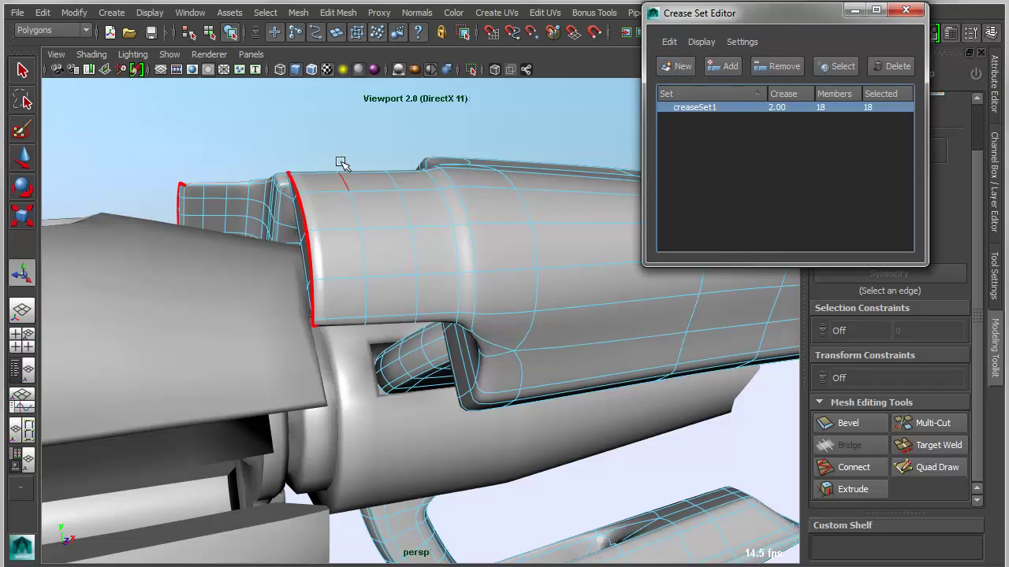
click(344, 129)
Step: Select the lengthwise run of edges along the middle of the fin's outer side and extend it with Select Similar
alt+drag(444, 254, 419, 286)
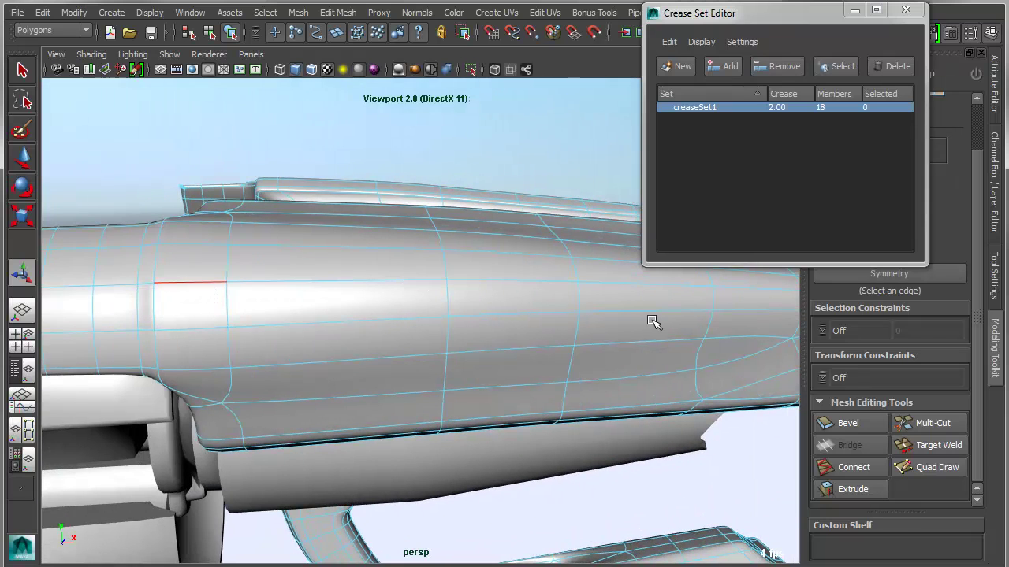
double_click(736, 285)
alt+drag(736, 286, 531, 345)
click(44, 13)
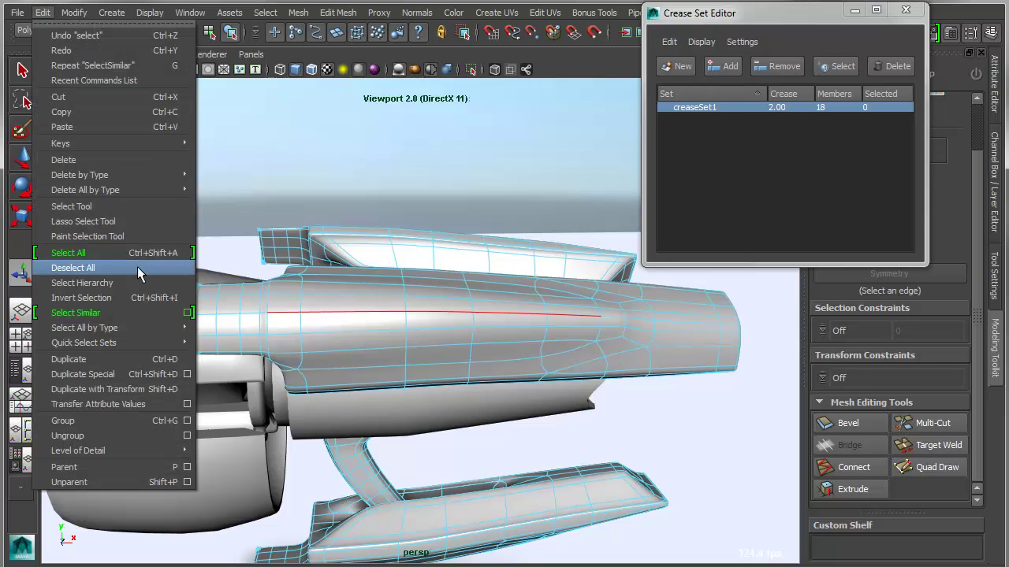
click(130, 305)
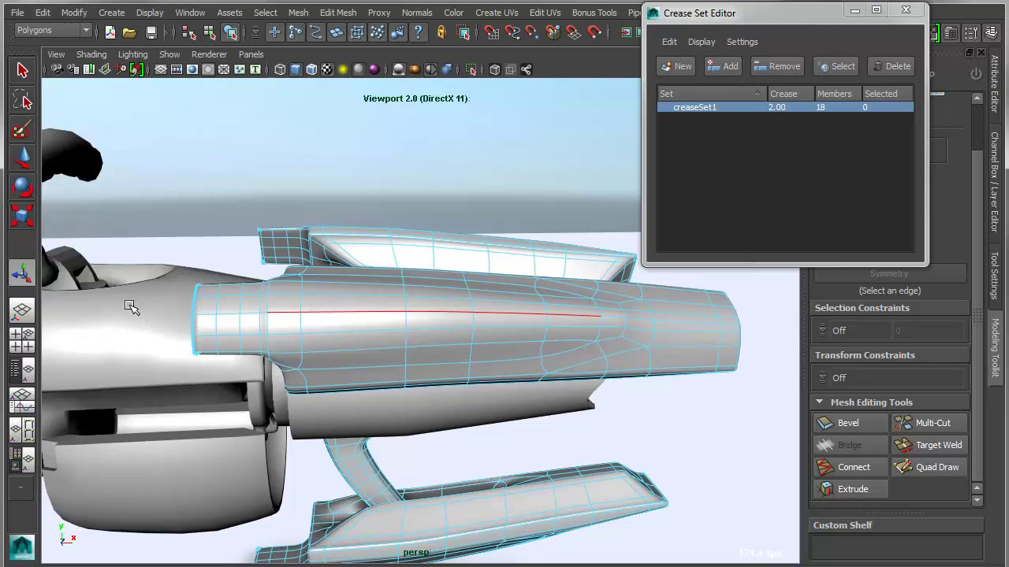
Step: Create a second crease set from the selected lengthwise edges and move the Crease Set Editor over empty space
click(676, 68)
alt+right_drag(704, 291, 525, 277)
alt+drag(525, 276, 591, 172)
key(w)
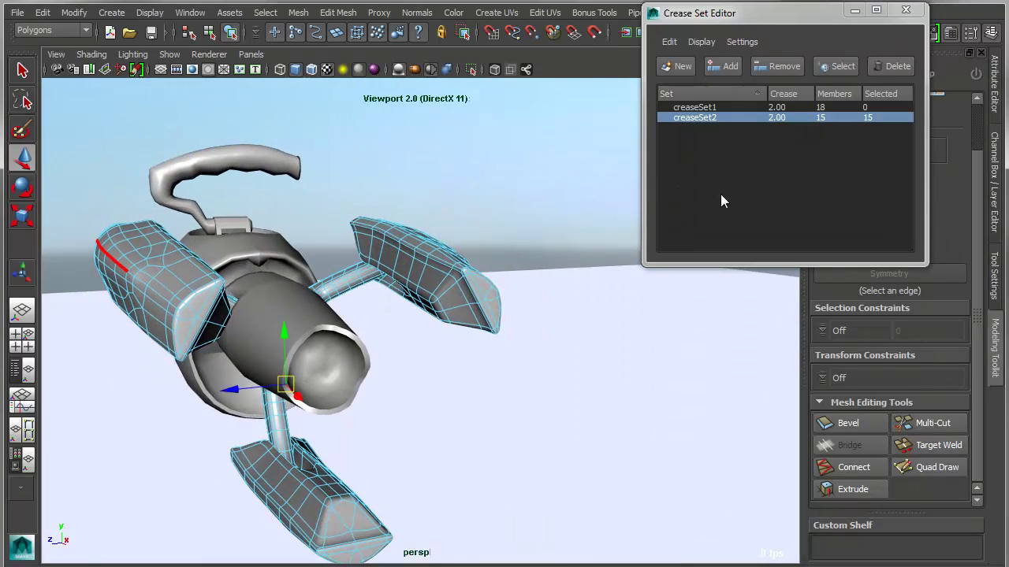
drag(827, 18, 693, 48)
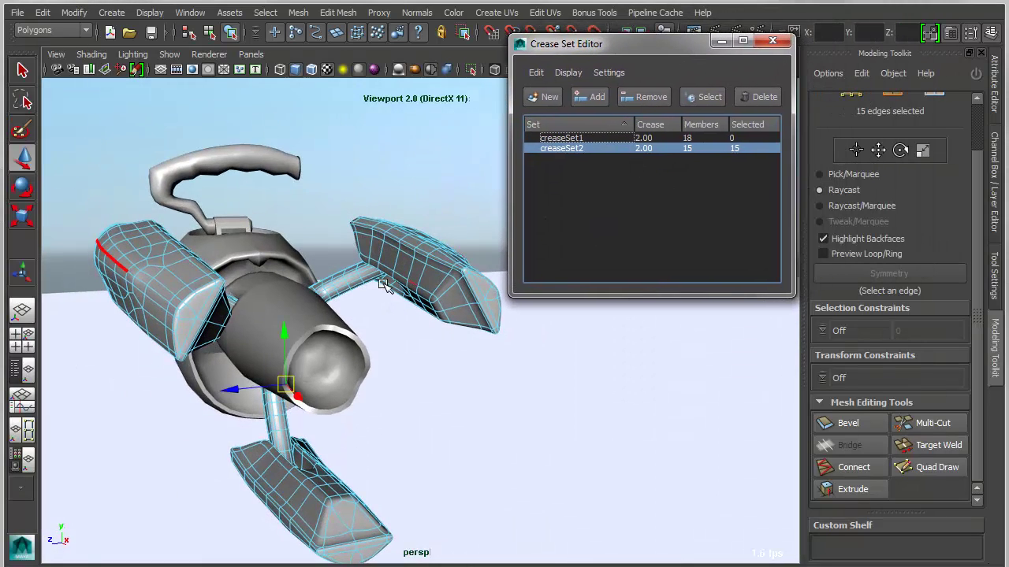
Step: Scale the selected lengthwise edges outward to raise the ridges along the fins, and clear the selection
drag(306, 350, 398, 365)
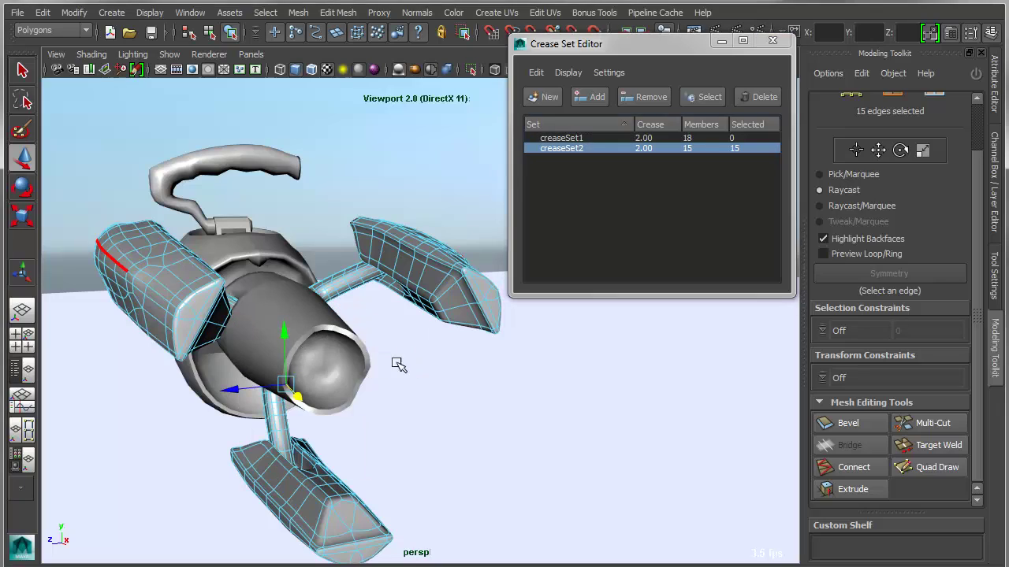
alt+drag(210, 371, 415, 410)
key(r)
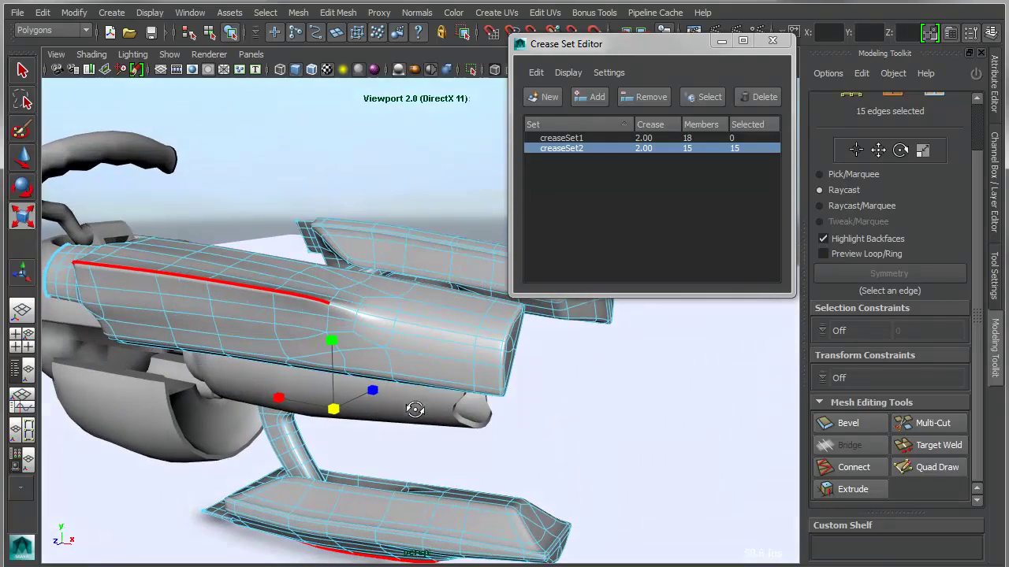
click(254, 204)
Step: Create a third crease set from the edge loop where the fin's extruded end meets its body and its Select Similar matches
alt+drag(182, 358, 254, 364)
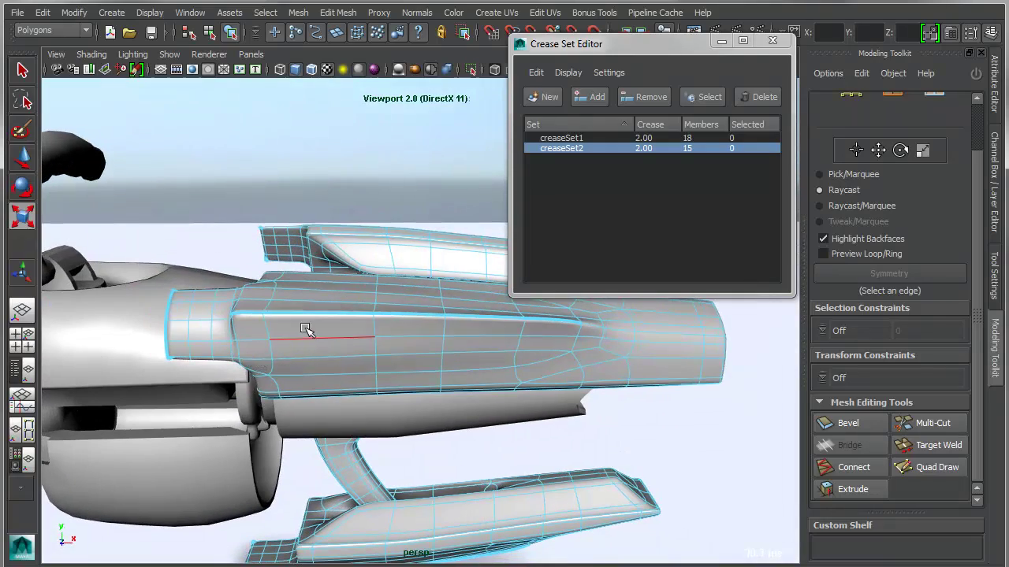
right_drag(308, 331, 359, 319)
alt+drag(346, 411, 402, 443)
alt+right_drag(403, 444, 432, 434)
right_drag(366, 389, 365, 311)
alt+right_drag(327, 385, 401, 406)
double_click(384, 411)
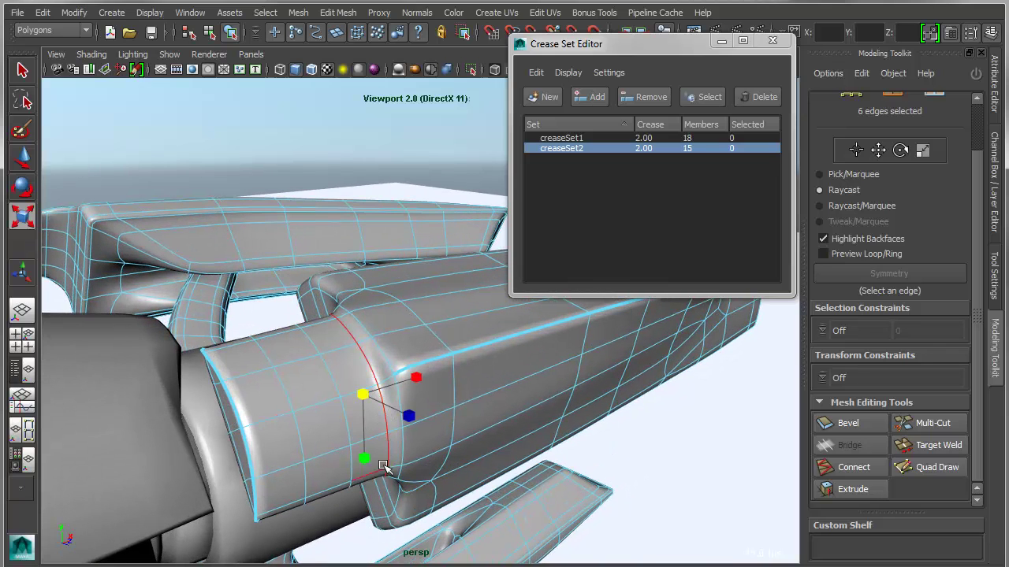
click(42, 13)
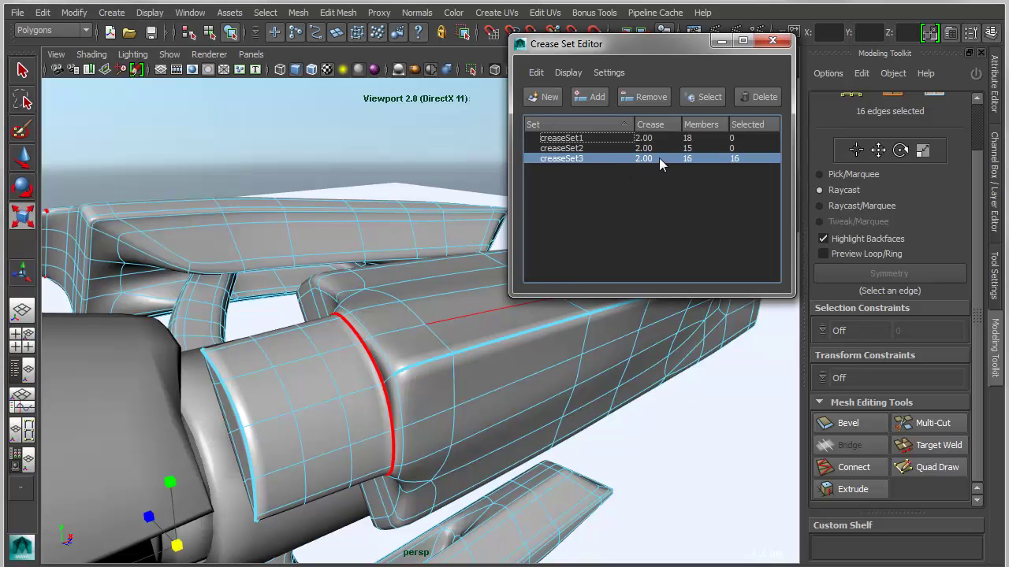
Step: Return to object mode and move the Crease Set Editor clear of the model to inspect the creased fins
right_drag(354, 343, 448, 306)
alt+right_drag(452, 401, 392, 427)
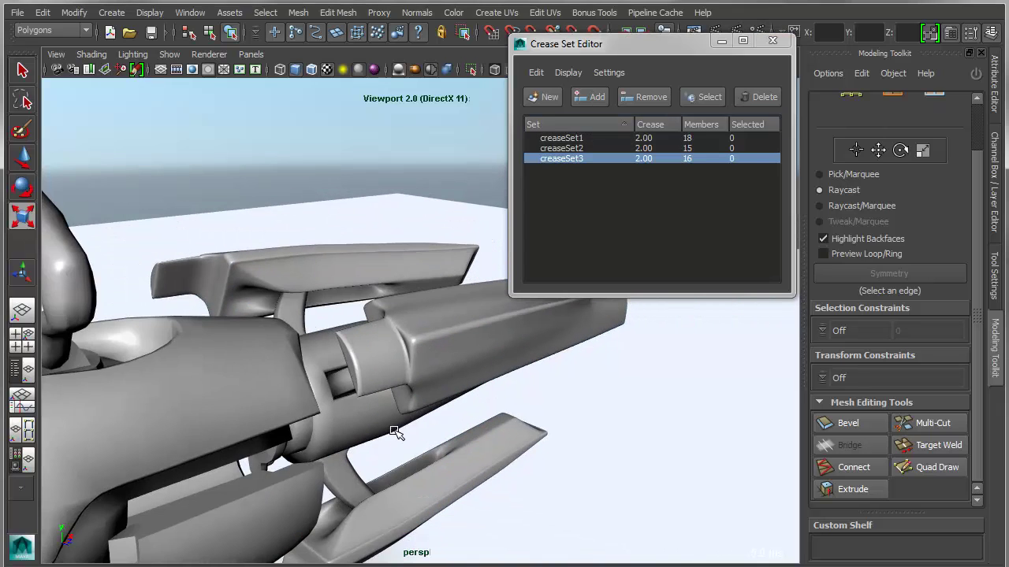
alt+drag(395, 428, 441, 396)
click(589, 43)
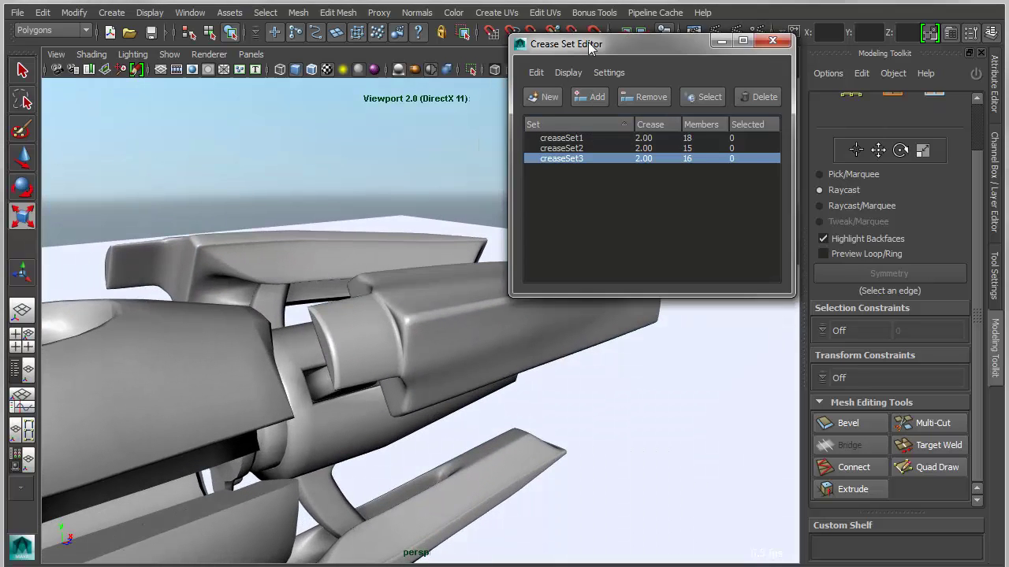
drag(589, 43, 802, 19)
alt+drag(442, 342, 316, 373)
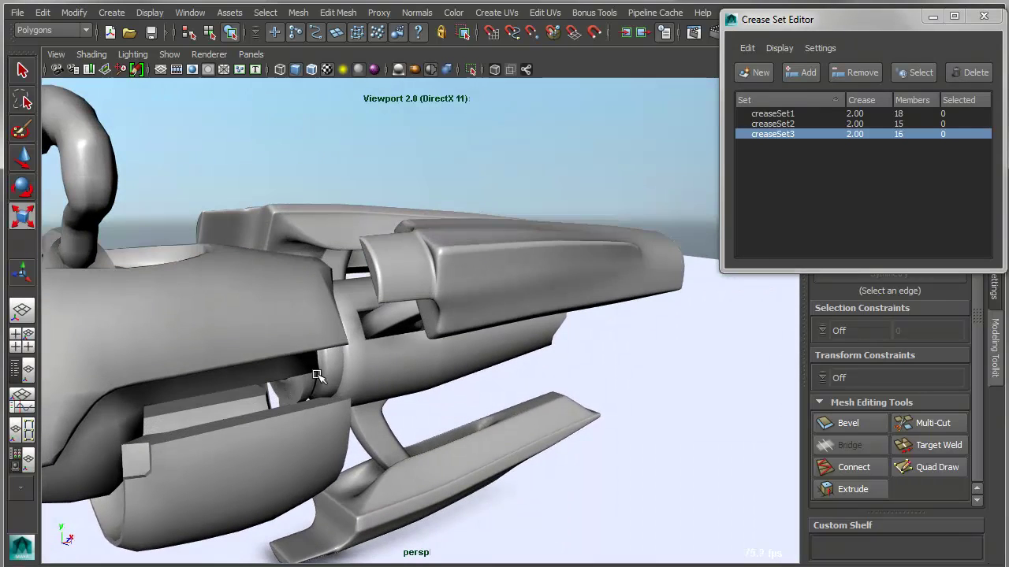
Step: Try a crease value of 0 on creaseSet2 and restore it to 2
double_click(864, 124)
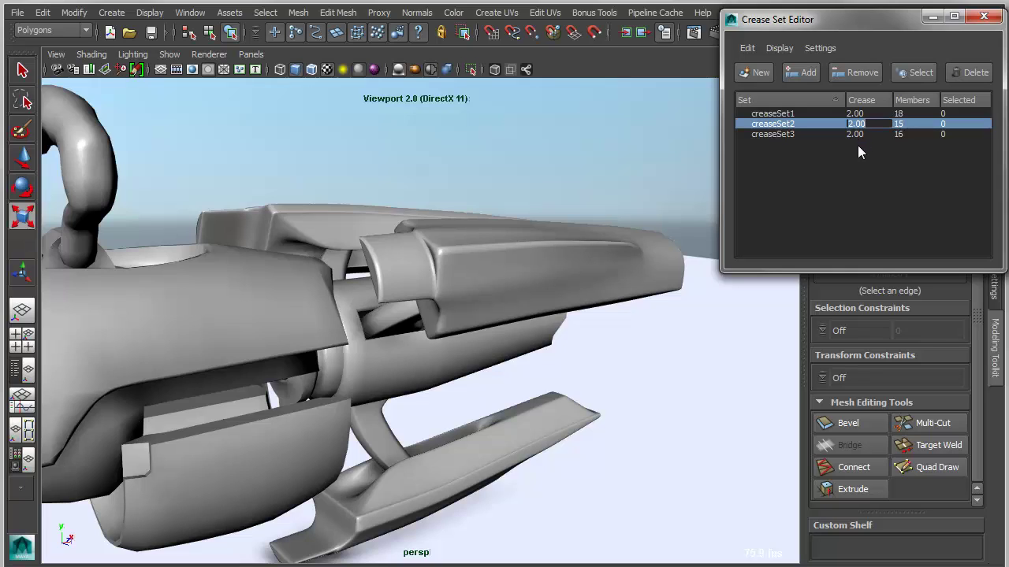
text(0)
key(Return)
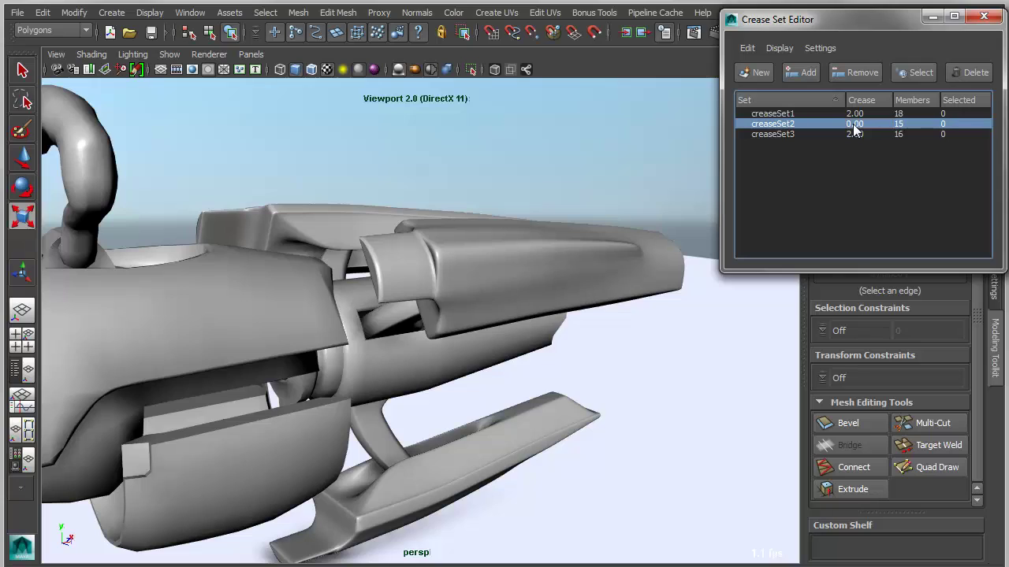
double_click(855, 124)
text(2)
key(Return)
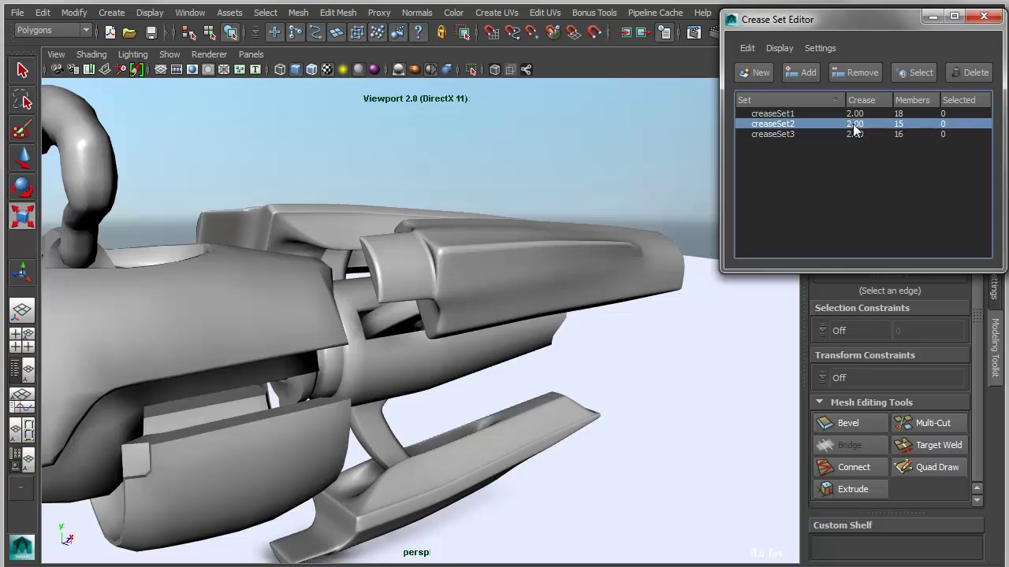
Step: Set the crease value of creaseSet3 to 0
double_click(858, 134)
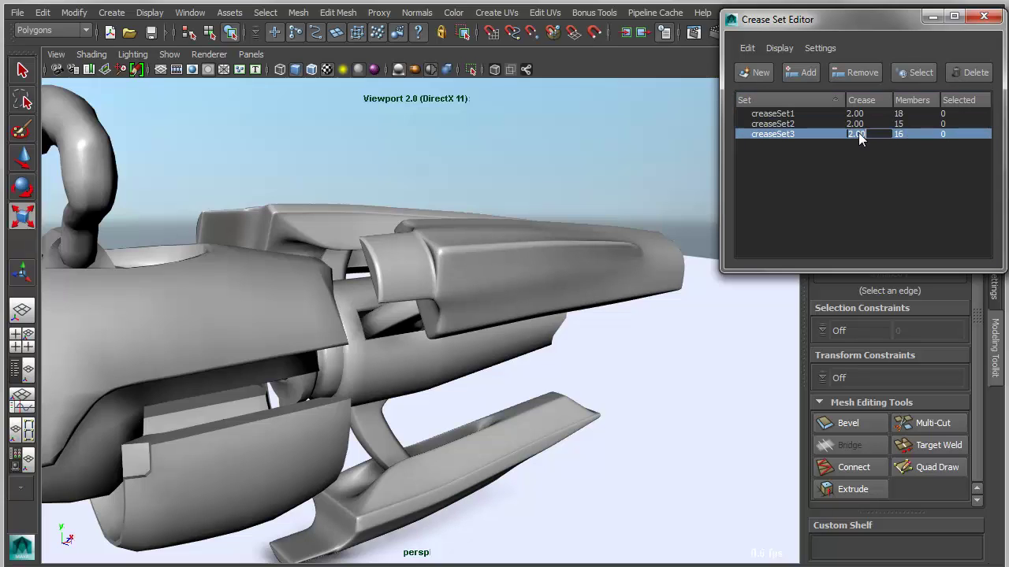
key(Return)
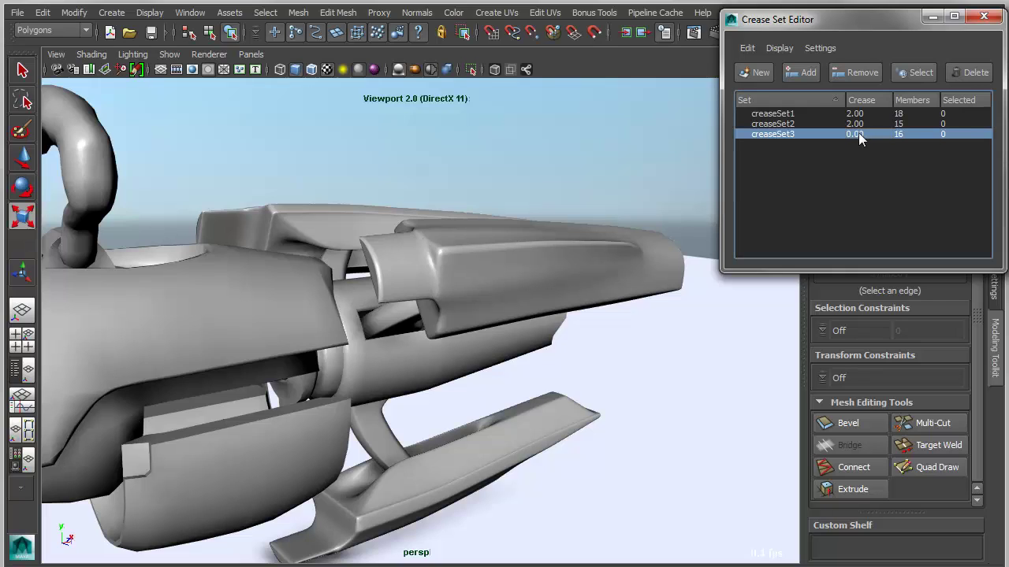
Step: Try crease values of 0 and 1 on creaseSet1 and return it to 2
double_click(864, 114)
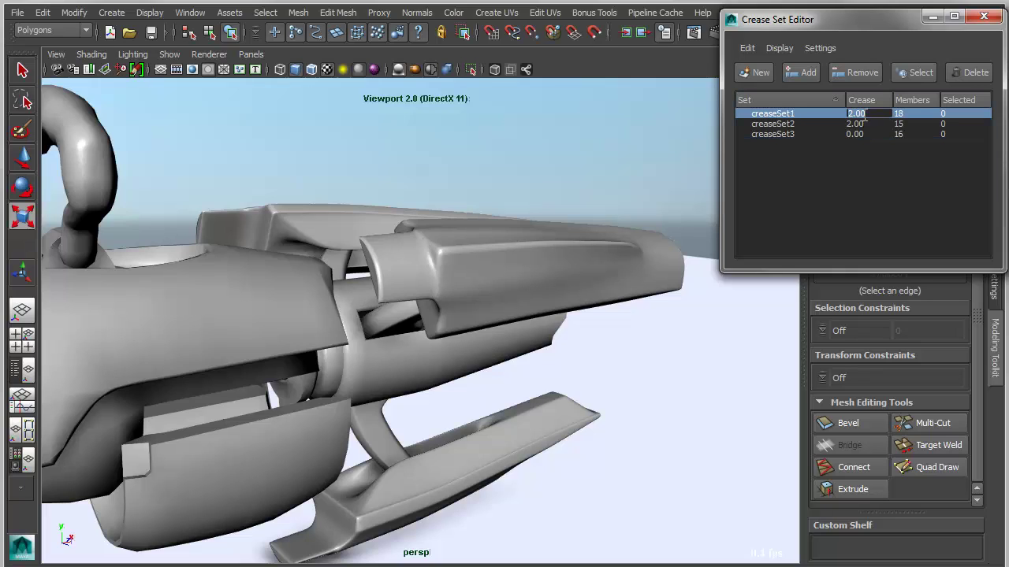
text(0)
key(Return)
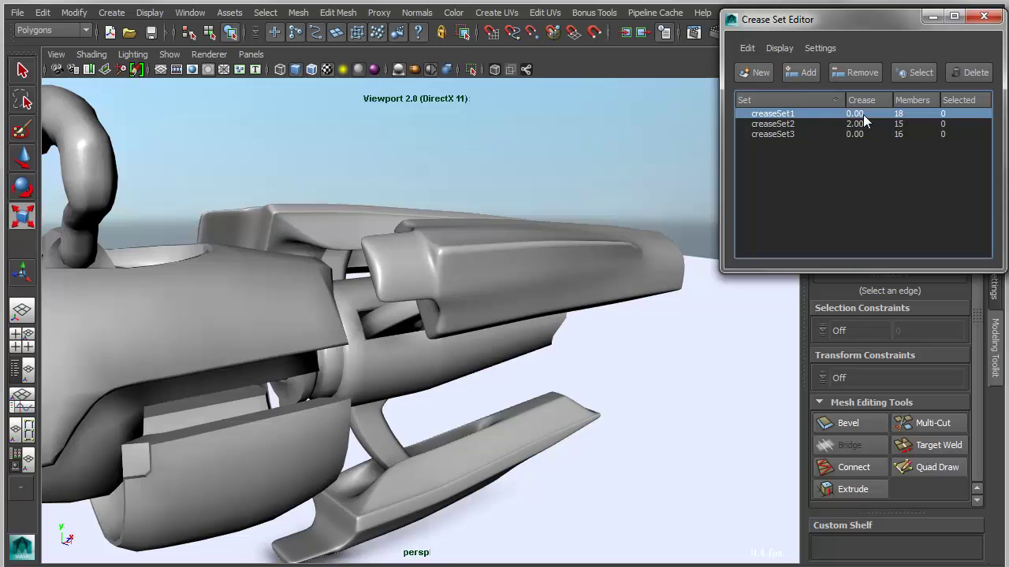
double_click(864, 115)
text(1)
key(Return)
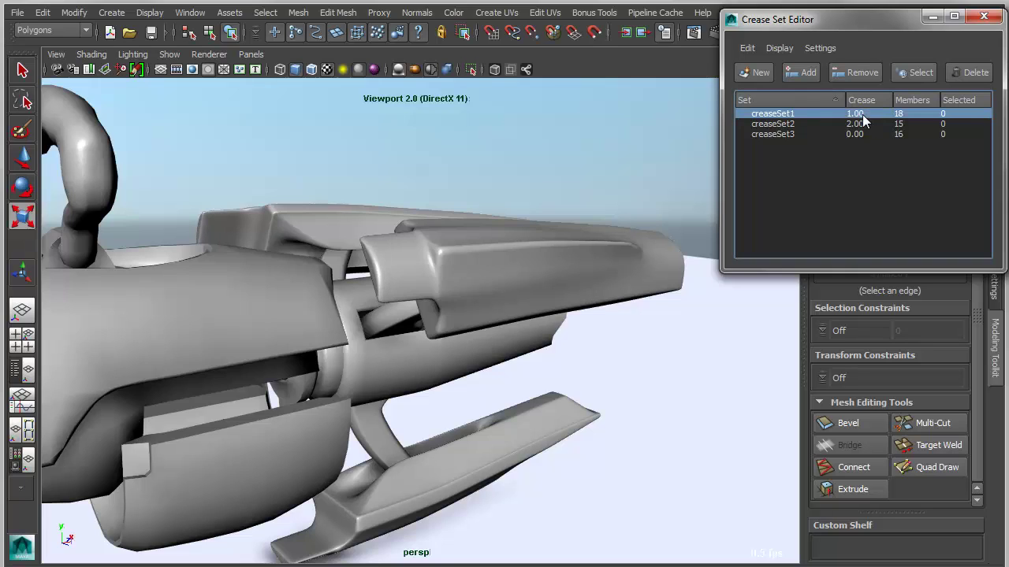
double_click(863, 115)
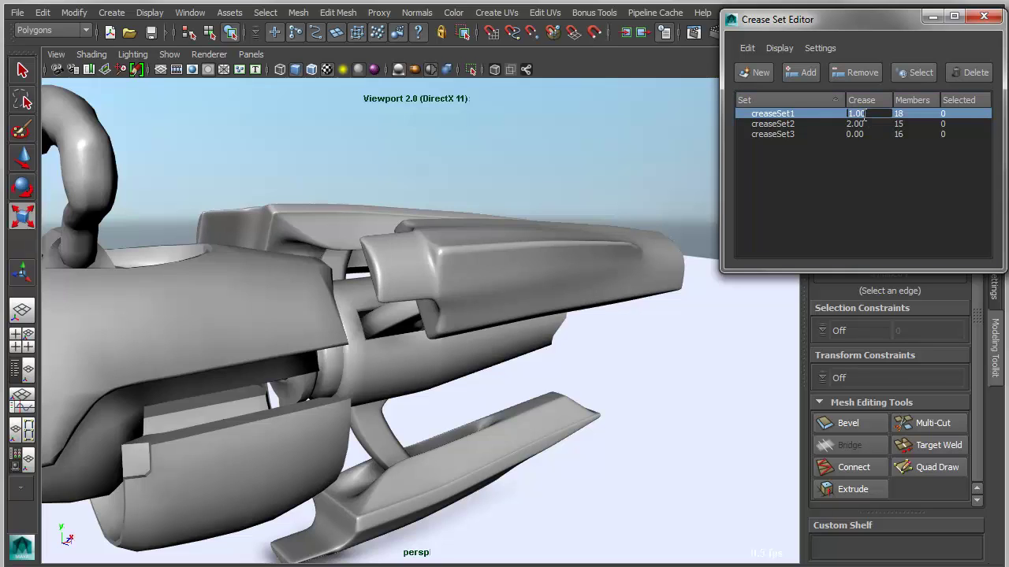
key(Return)
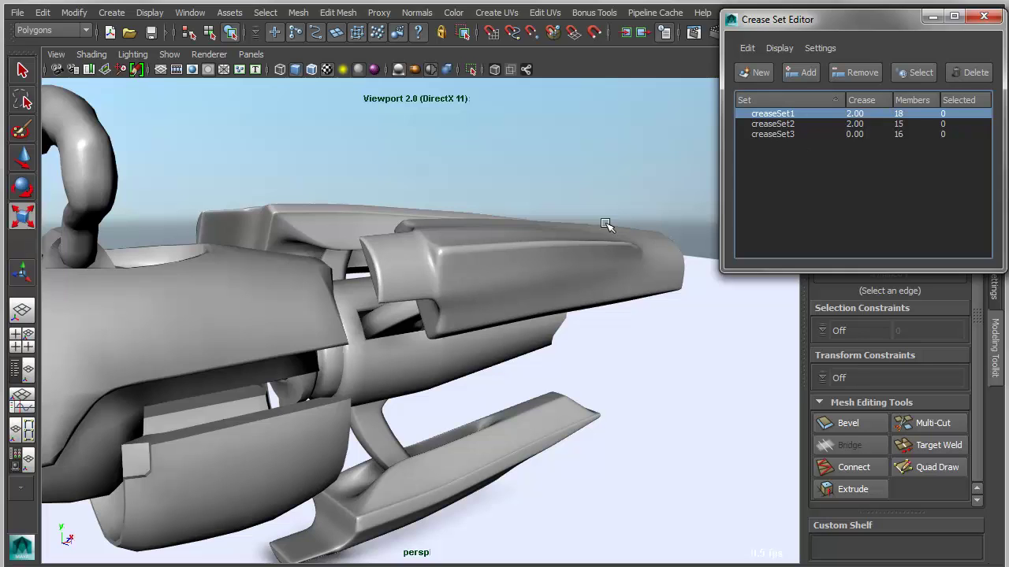
Step: Close the Crease Set Editor and place the Bonus Tools modeling commands in a floating window clear of the model
alt+drag(605, 224, 484, 286)
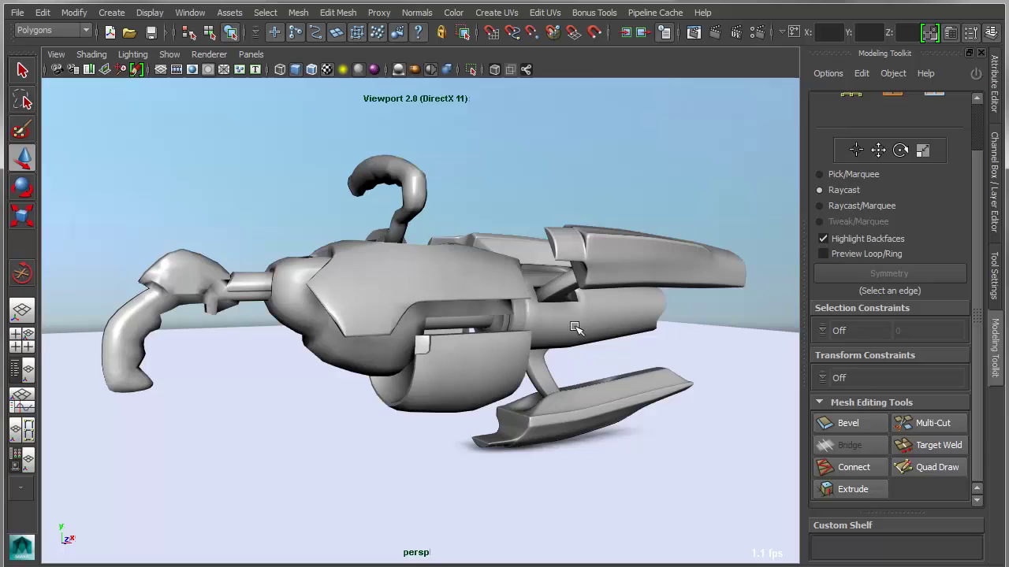
click(587, 13)
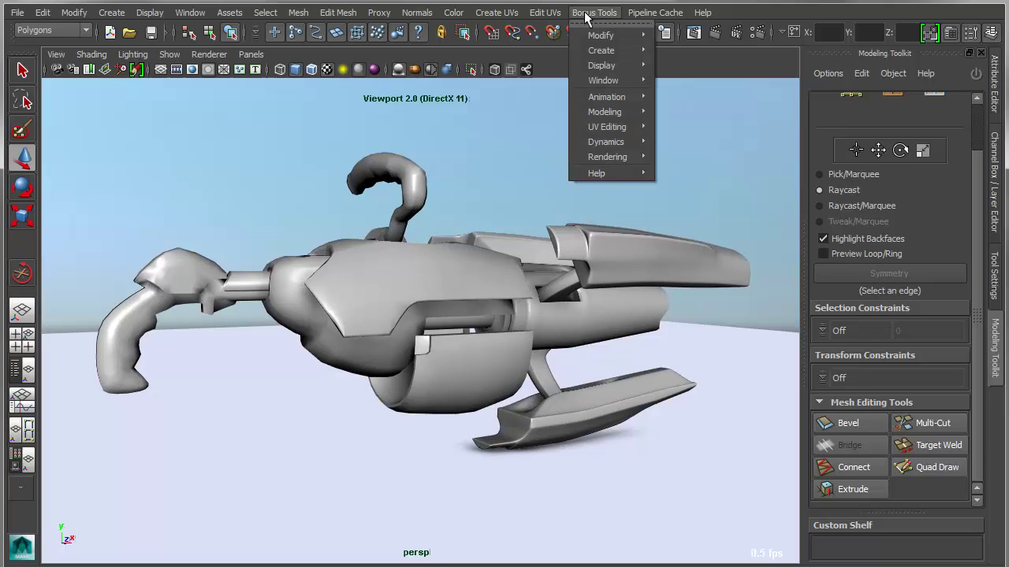
click(673, 108)
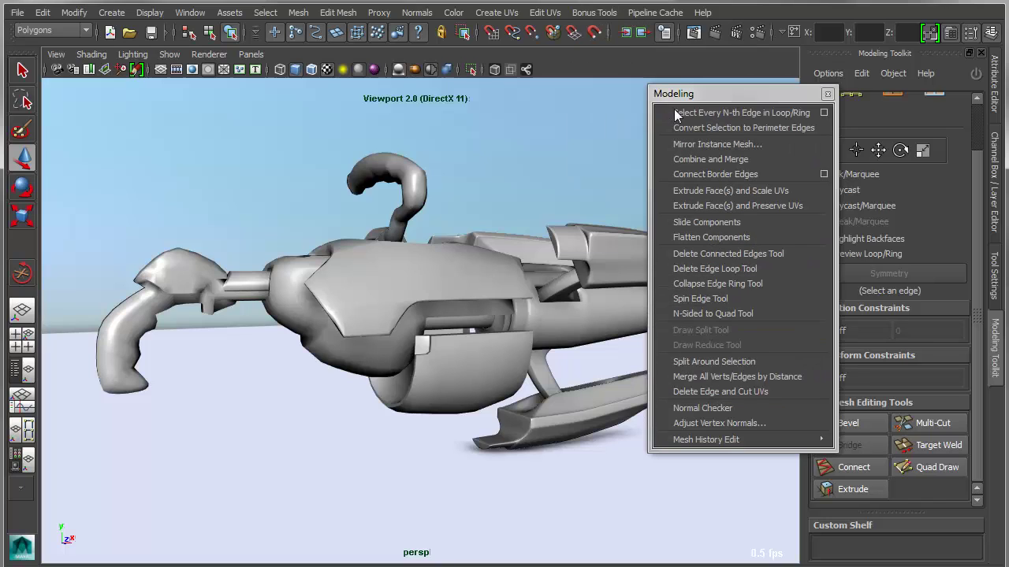
drag(709, 93, 873, 11)
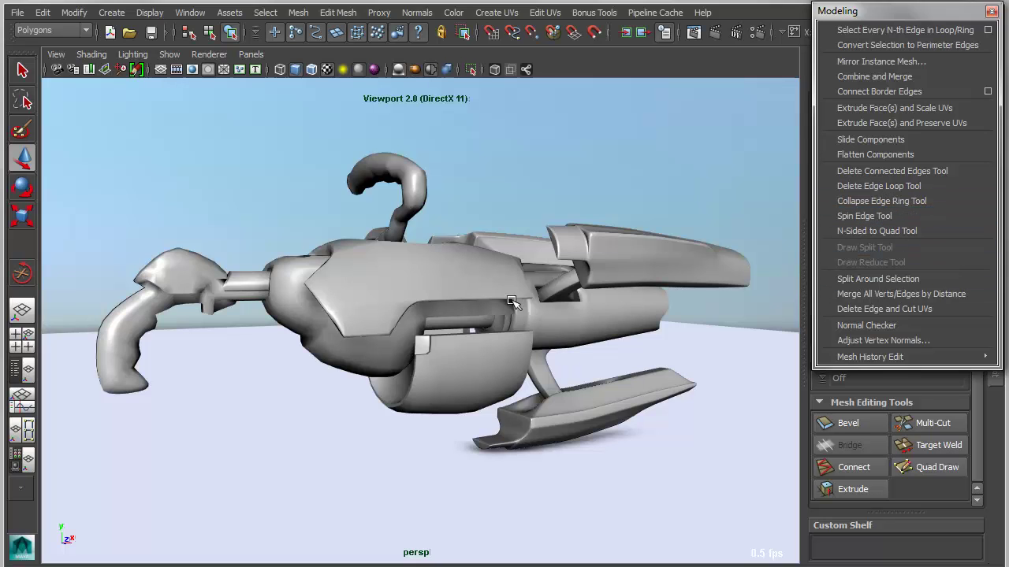
Step: Delete edge loops on the main body shell, including ones around its recess, with the Delete Edge Loop Tool
click(459, 294)
alt+right_drag(248, 384, 478, 421)
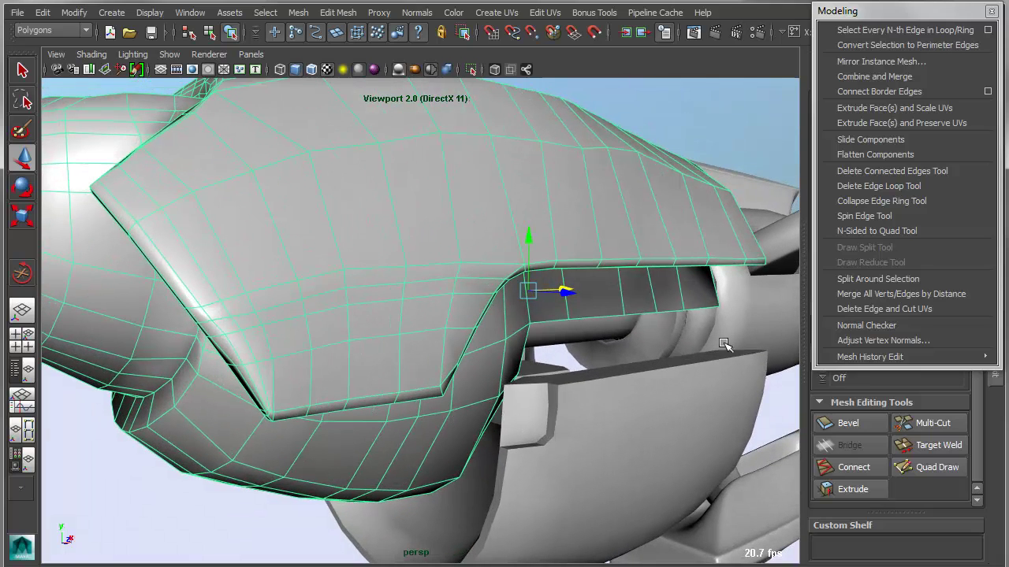
click(899, 187)
alt+middle_drag(417, 428, 435, 412)
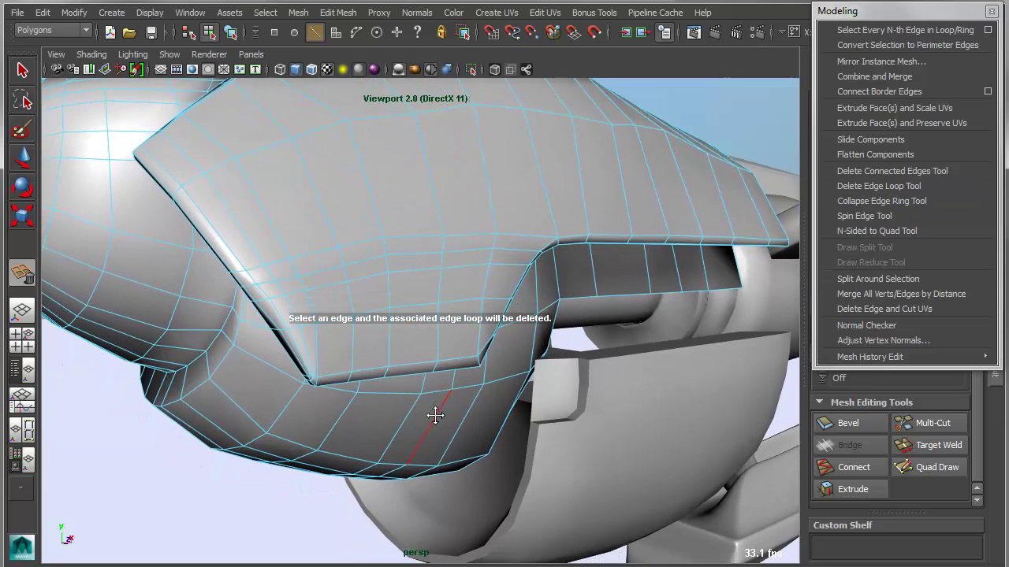
click(409, 268)
alt+drag(360, 396, 292, 218)
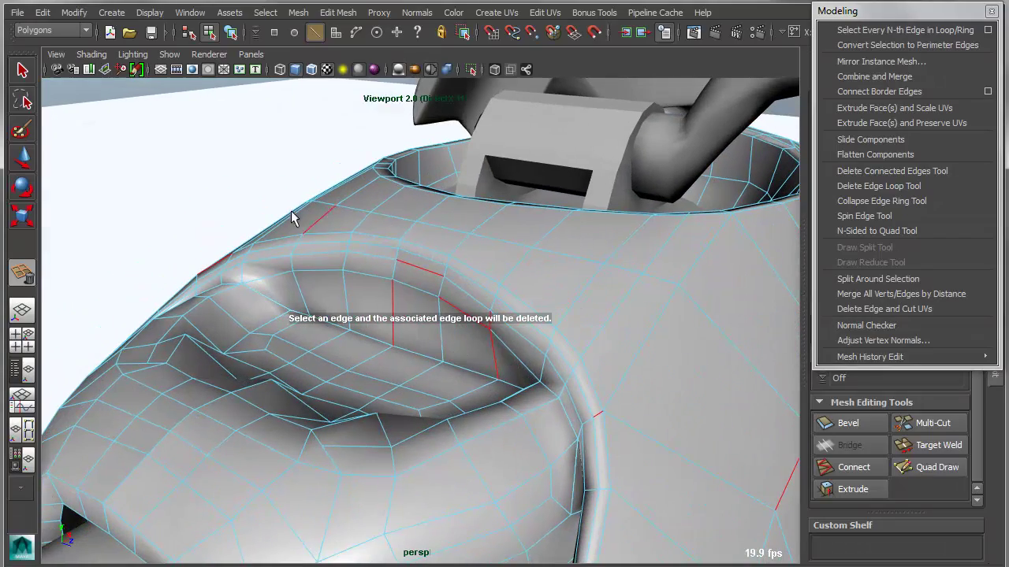
click(418, 255)
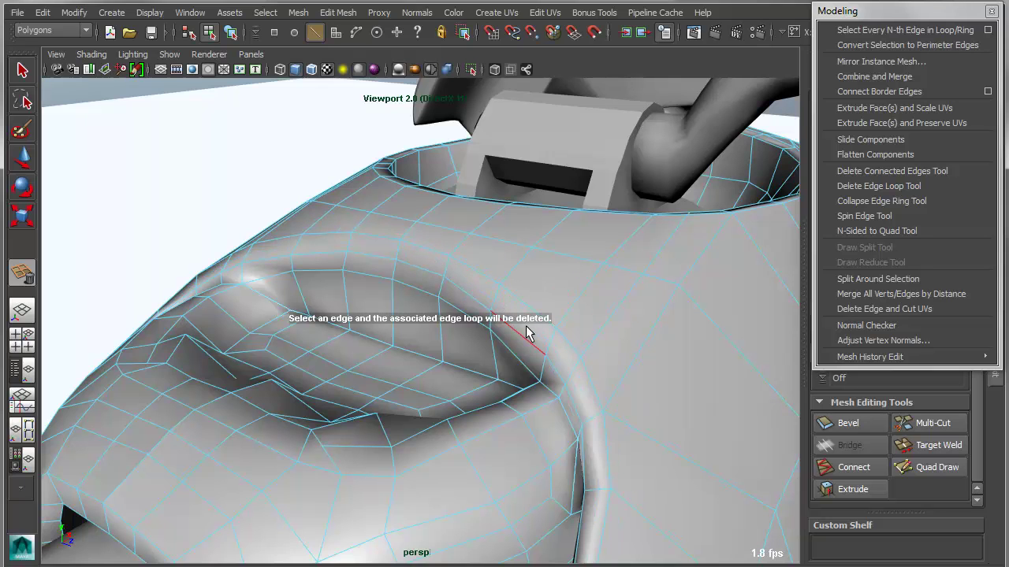
Step: Collapse the edge ring along the curved rim of the body shell's recess with the Collapse Edge Ring Tool
mouse_move(506, 370)
alt+mouse_down()
mouse_move(525, 351)
mouse_move(521, 364)
alt+mouse_up()
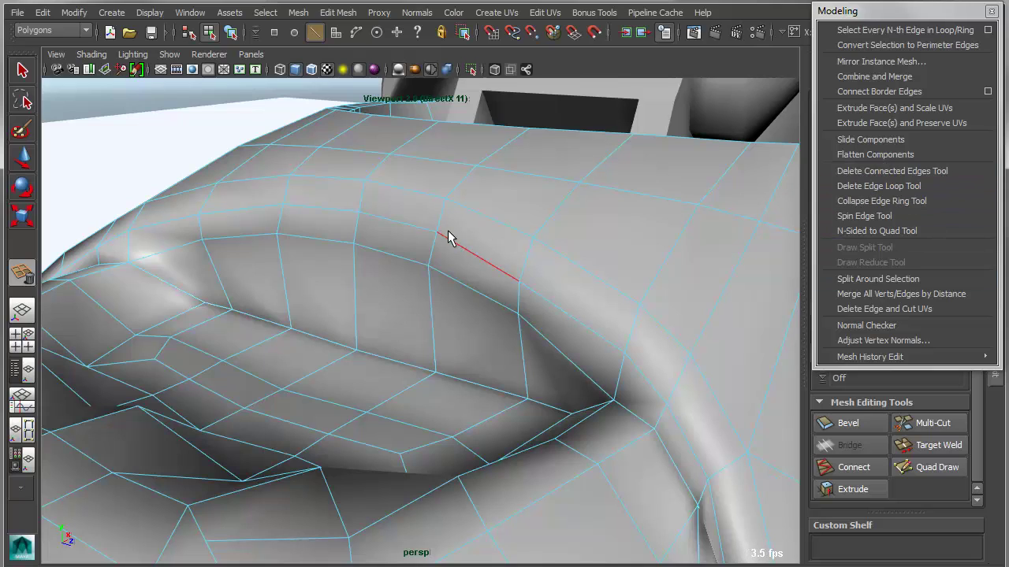
click(866, 200)
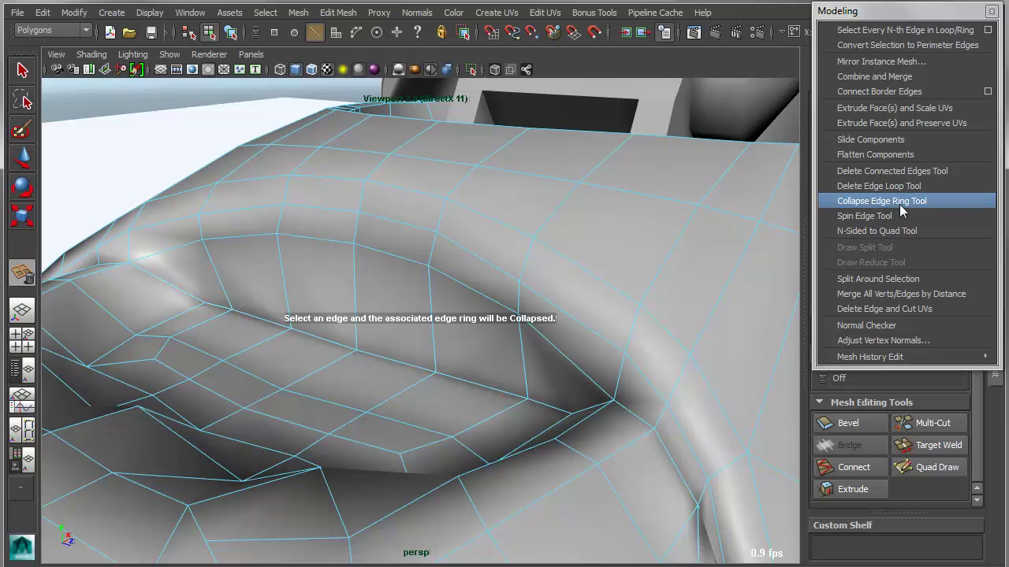
click(440, 211)
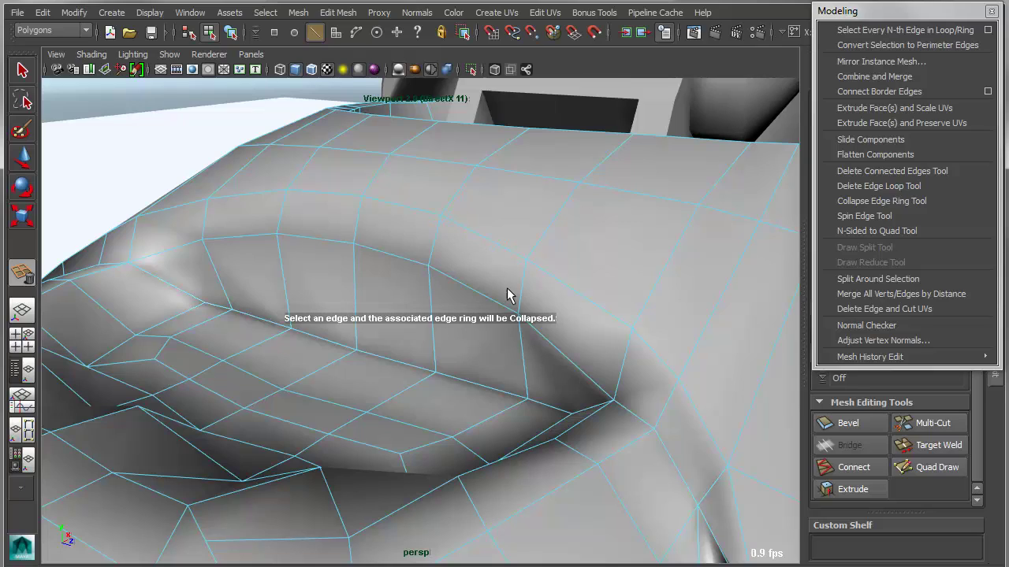
Step: Collapse several edge rings across the middle and lower part of the front handle grip with the Collapse Edge Ring Tool
alt+right_drag(507, 288, 308, 267)
alt+drag(308, 266, 306, 328)
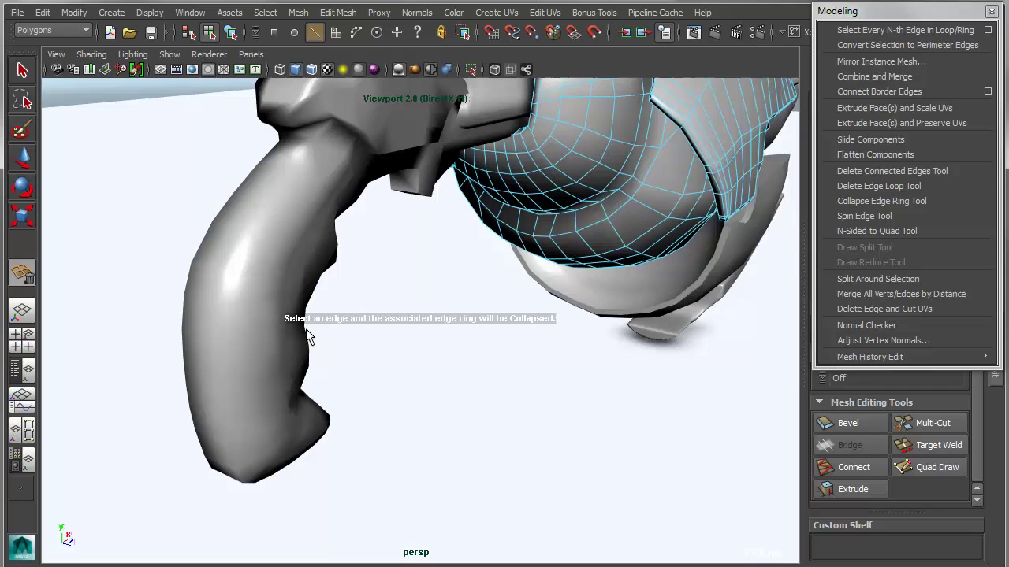
key(q)
click(235, 325)
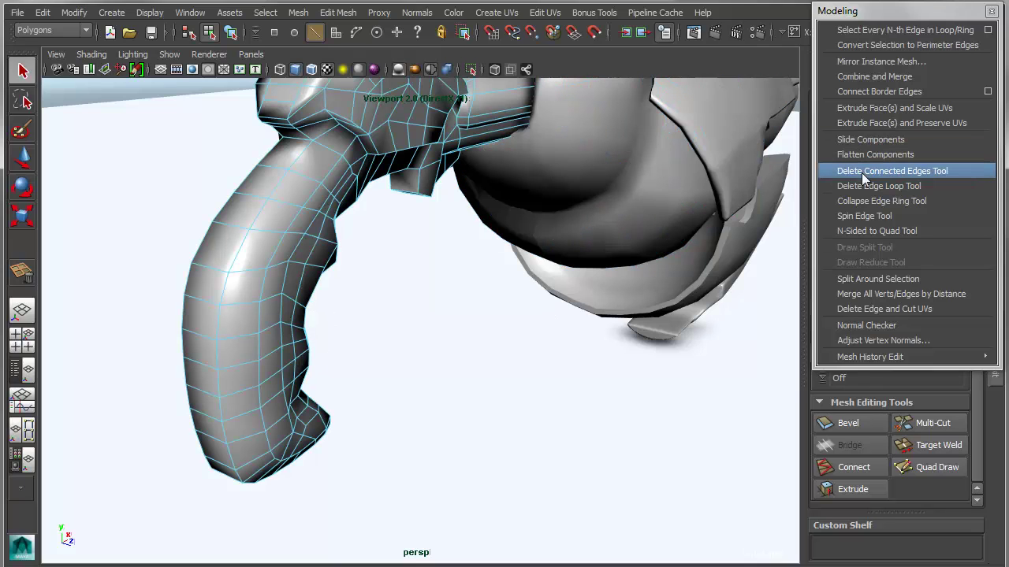
click(863, 201)
alt+drag(357, 327, 398, 317)
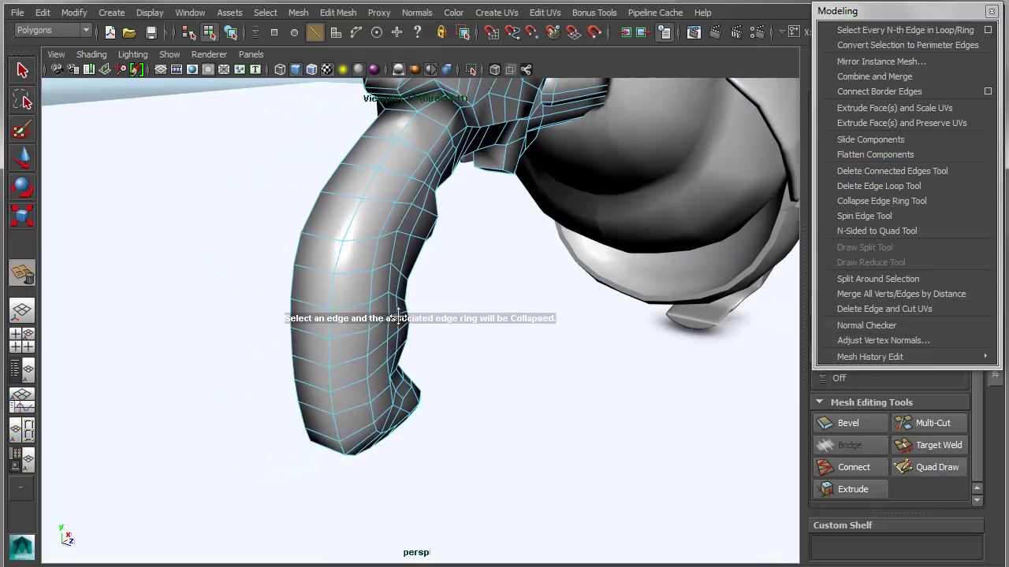
scroll(398, 317, up, 5)
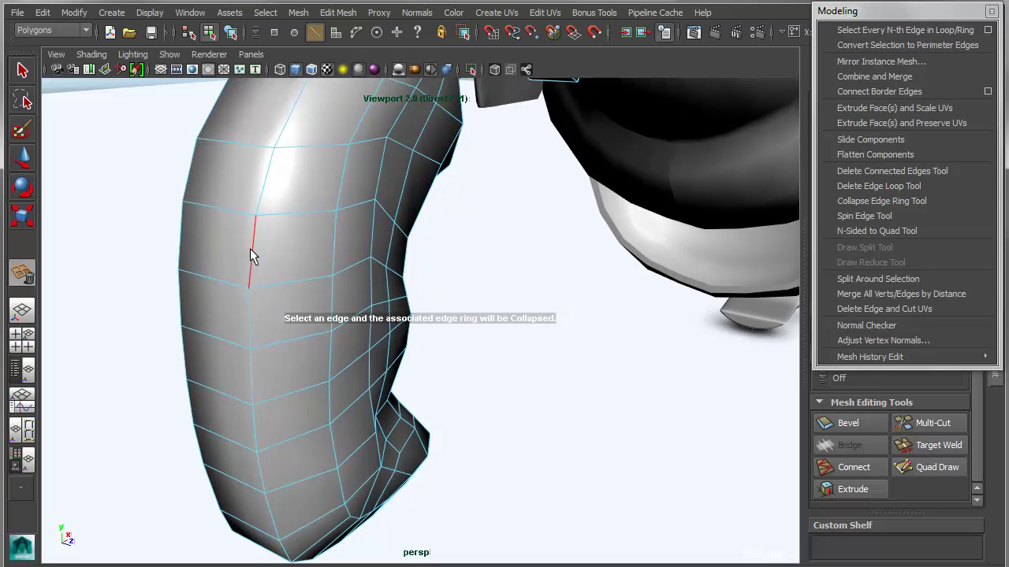
click(250, 248)
alt+drag(264, 360, 306, 177)
click(301, 162)
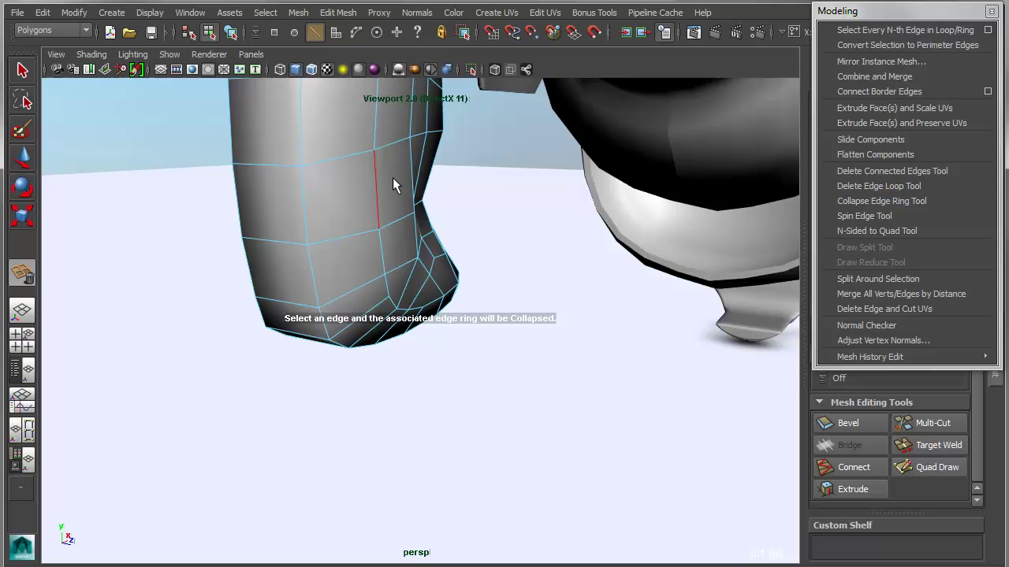
click(313, 270)
Step: Collapse three more edge rings at the front handle's upper bend and along its grip
alt+drag(471, 152, 379, 148)
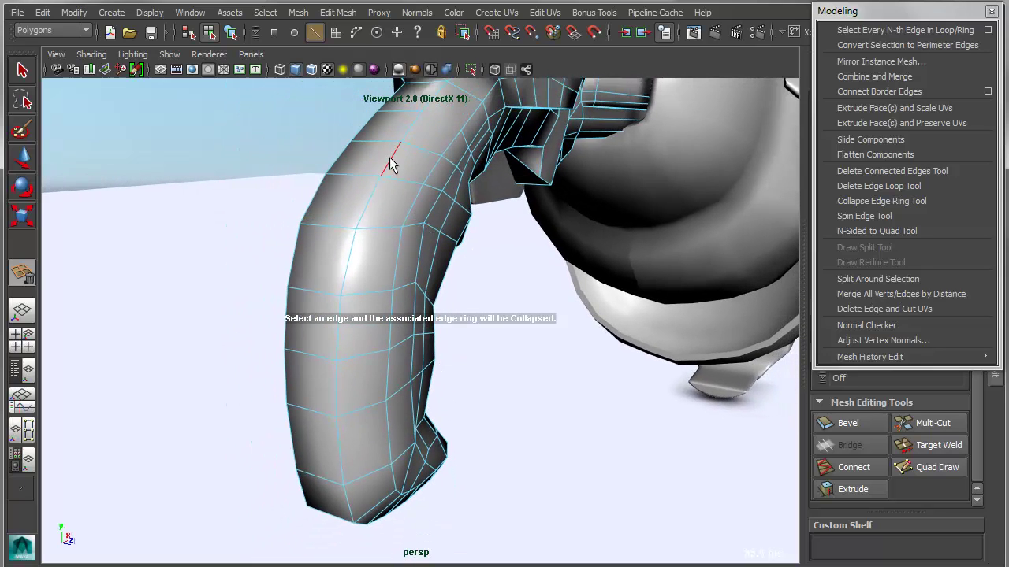
click(389, 156)
alt+drag(342, 277, 351, 273)
click(349, 248)
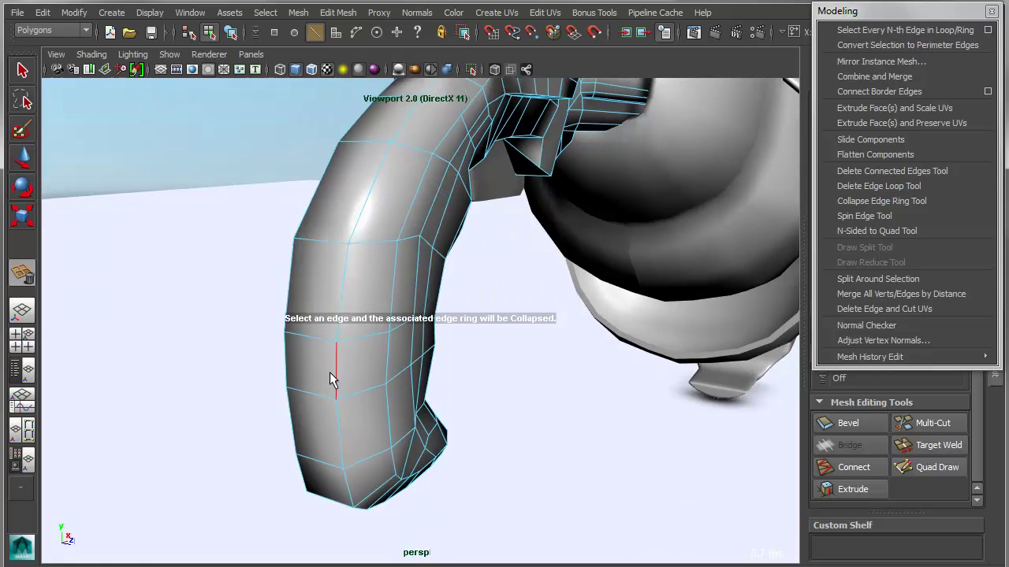
click(332, 373)
alt+drag(544, 450, 524, 438)
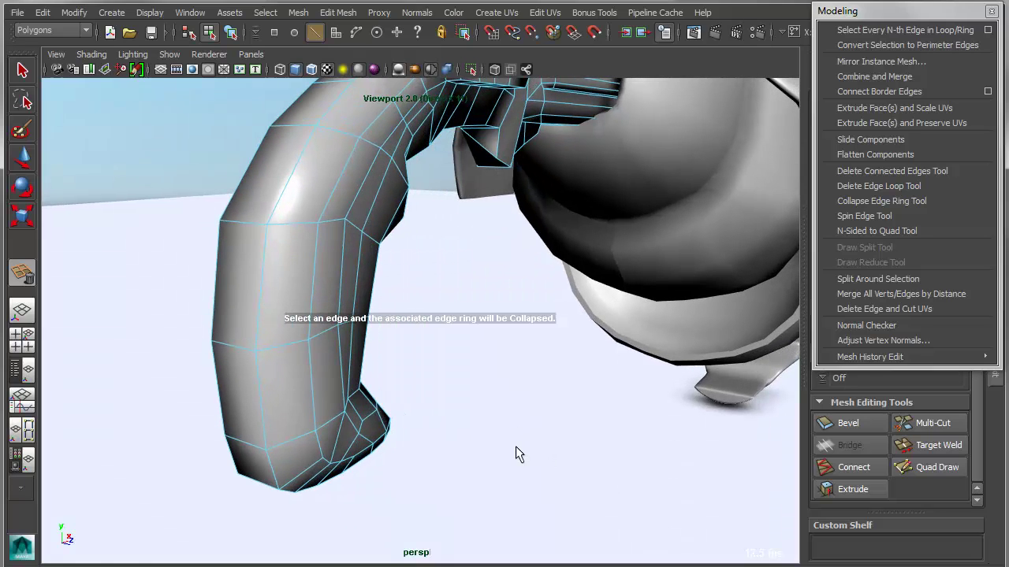
Step: Delete lengthwise edge loops on the inner side of the front handle grip with the Delete Edge Loop Tool
click(874, 215)
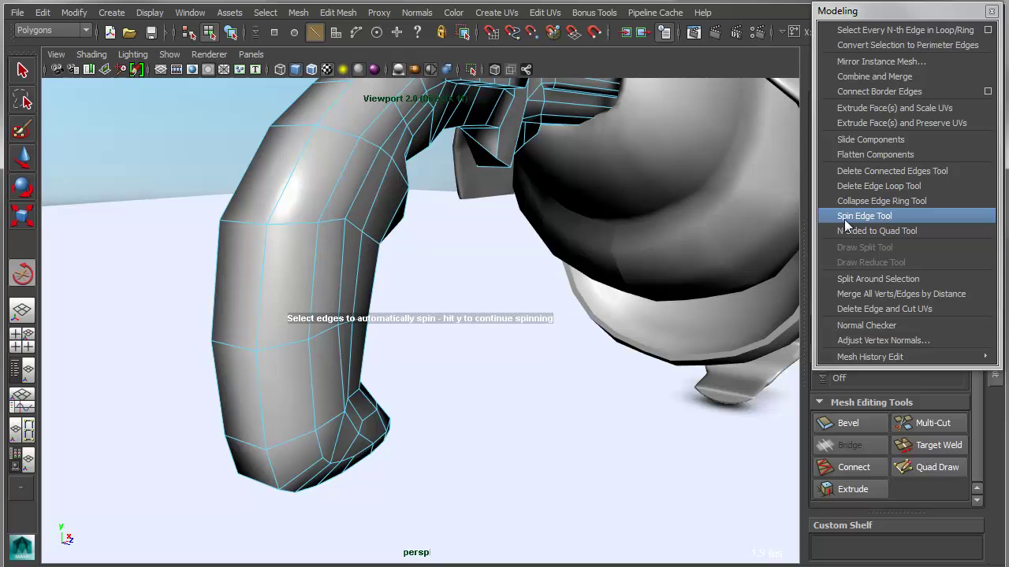
click(879, 186)
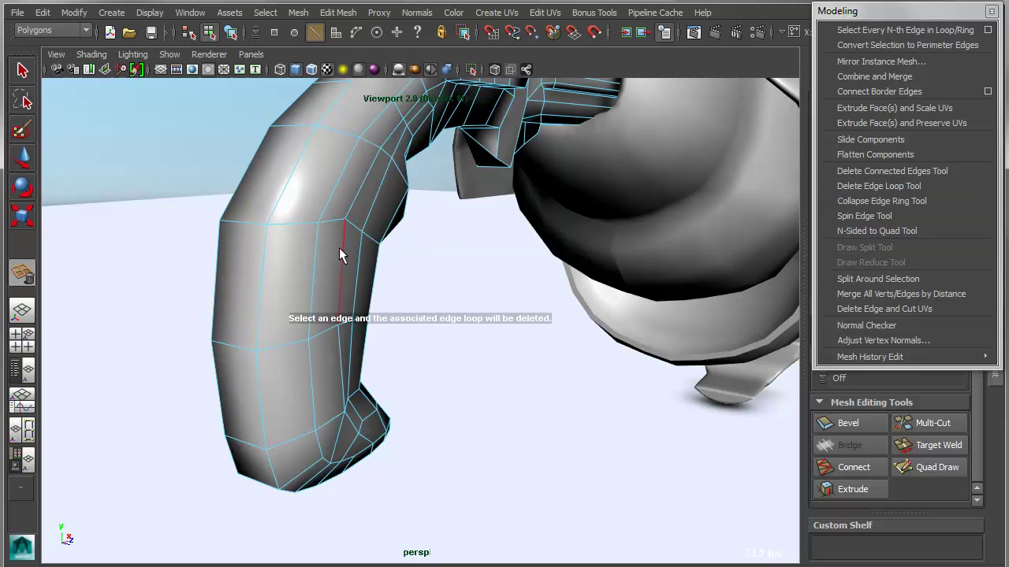
alt+drag(331, 360, 553, 337)
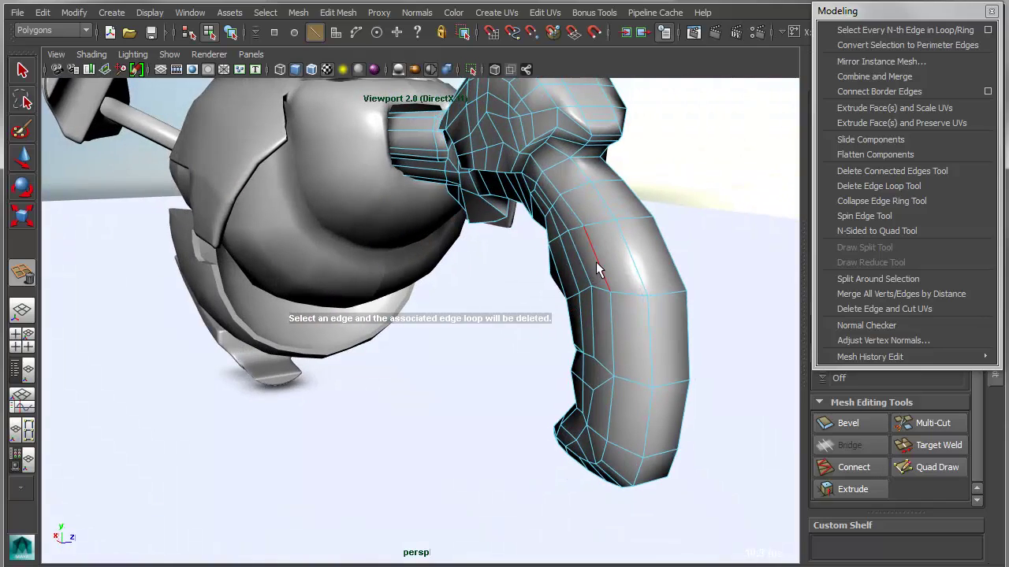
click(616, 414)
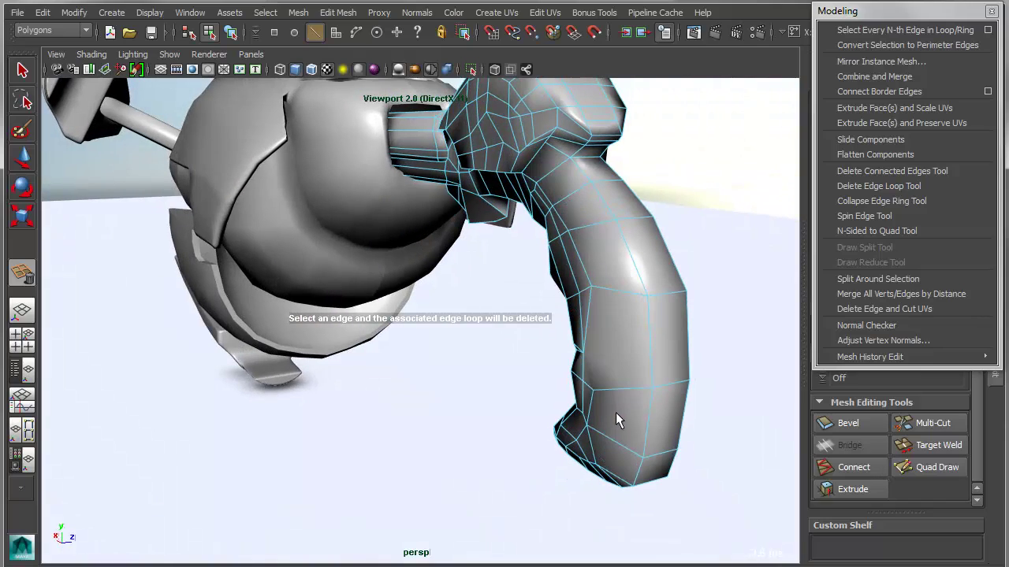
alt+drag(617, 414, 321, 300)
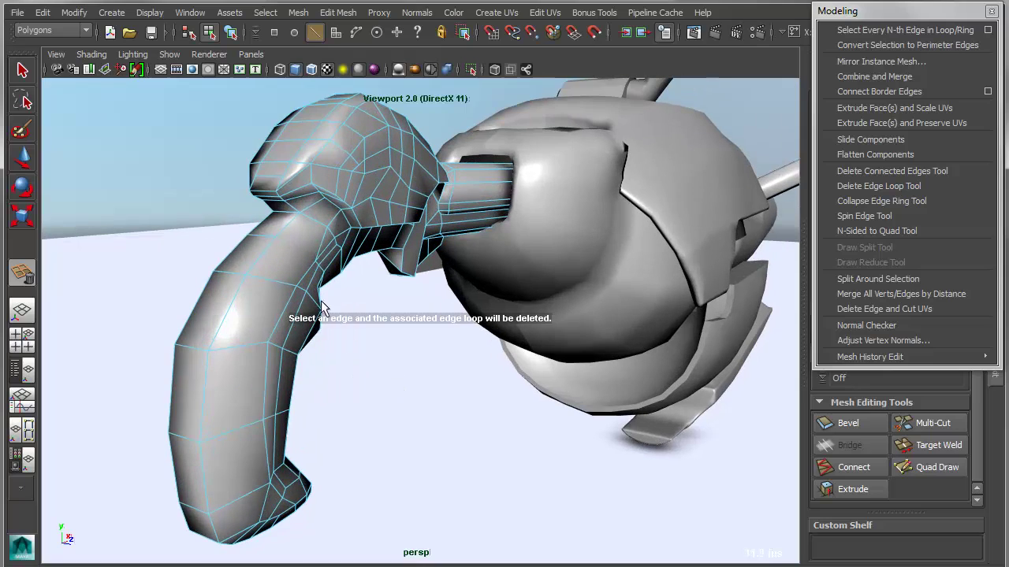
alt+drag(396, 386, 377, 371)
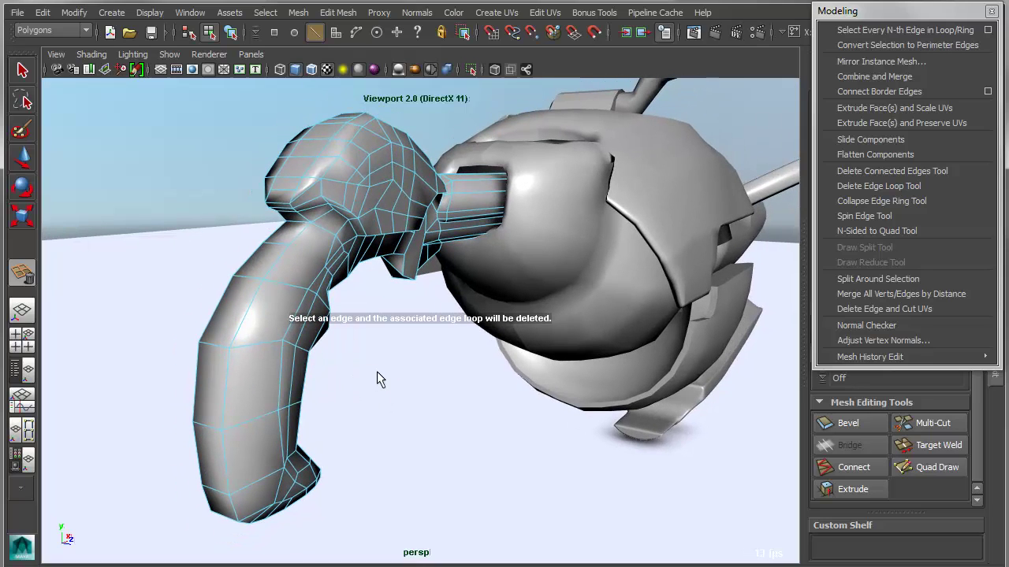
Step: Select the faces of the outer half of the curved upper handle and convert the selection to perimeter edges
alt+drag(377, 372, 292, 346)
key(q)
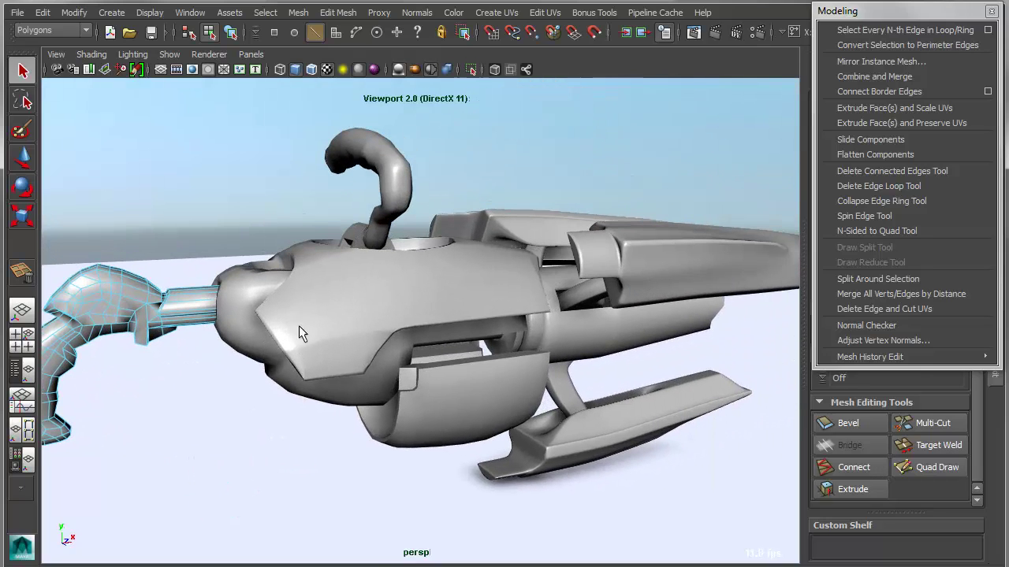
click(381, 139)
alt+drag(275, 203, 433, 322)
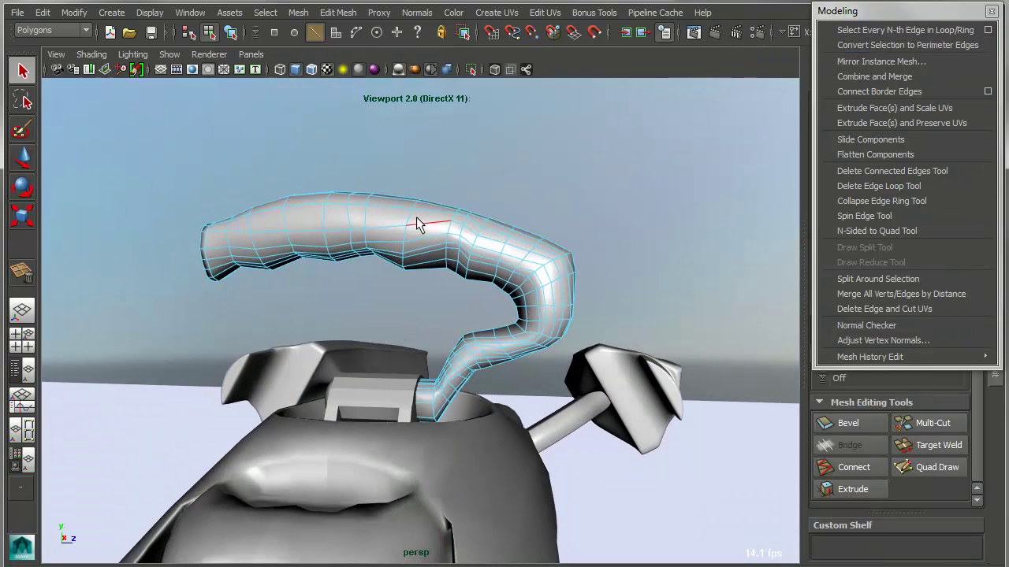
key(F11)
drag(92, 138, 442, 300)
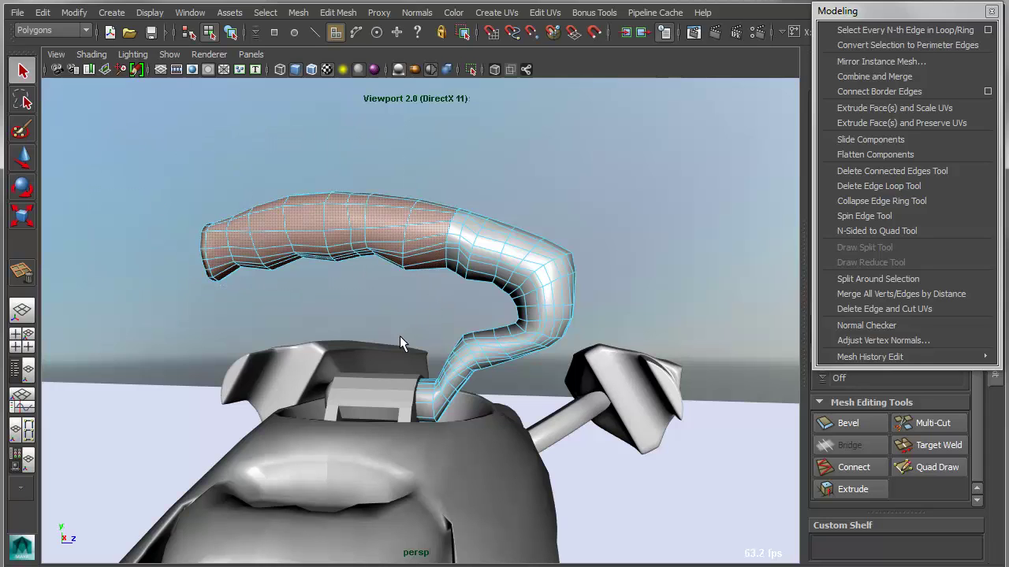
key(w)
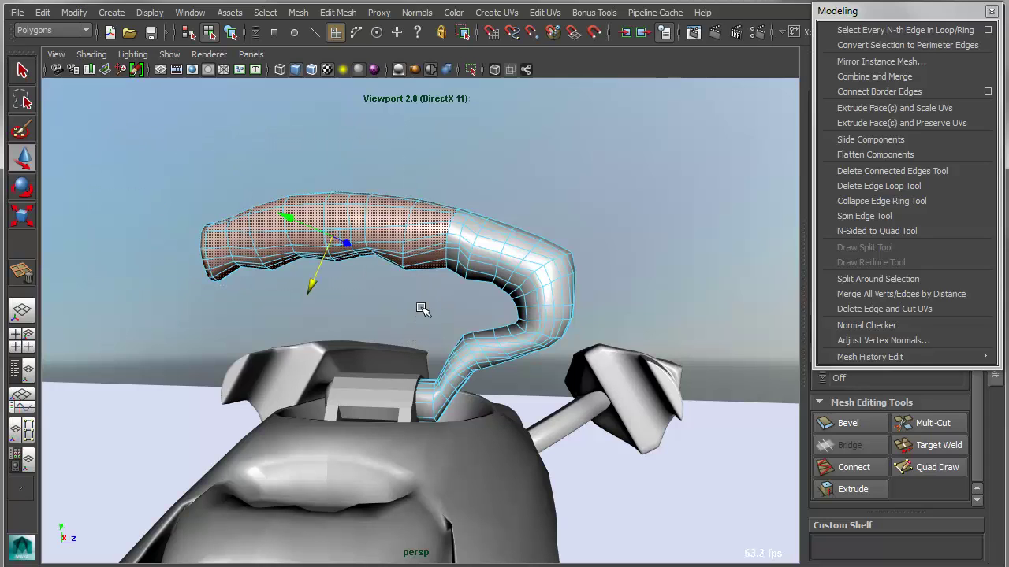
middle_drag(419, 304, 325, 267)
click(871, 45)
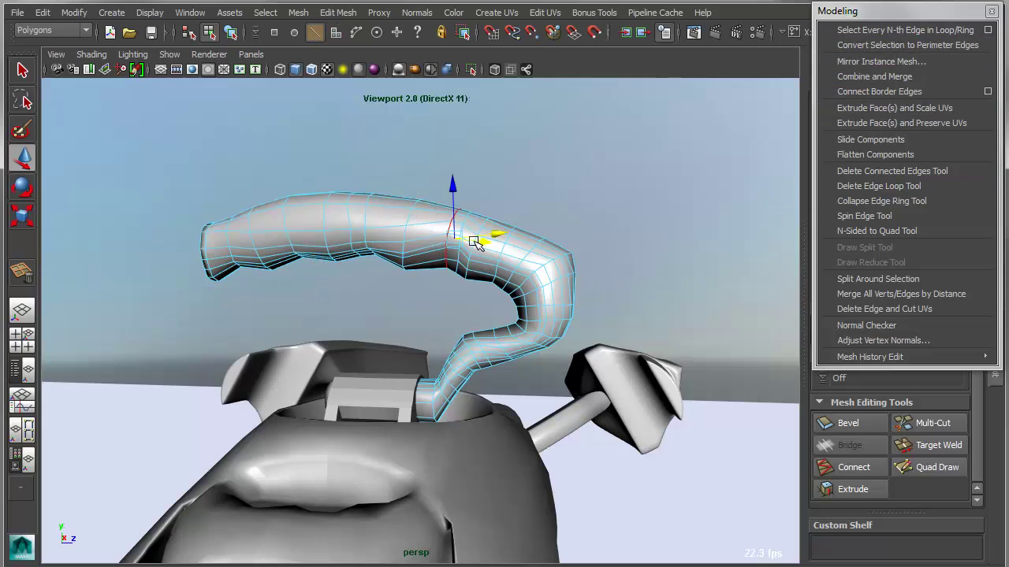
Step: Detach the components along the perimeter edges on the curved upper handle
mouse_move(459, 238)
mouse_down()
mouse_move(433, 239)
mouse_move(455, 238)
mouse_up()
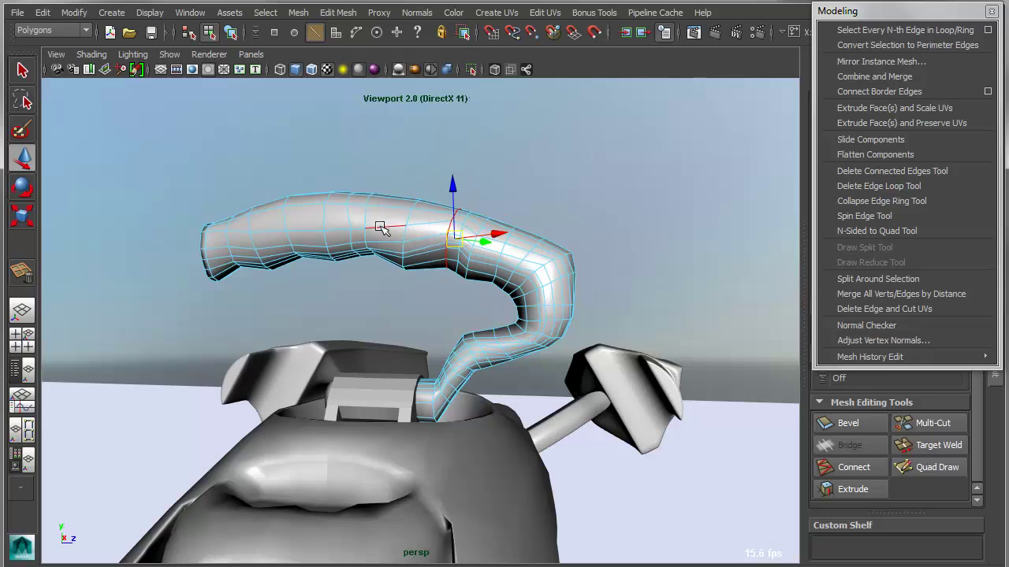
shift+right_click(447, 239)
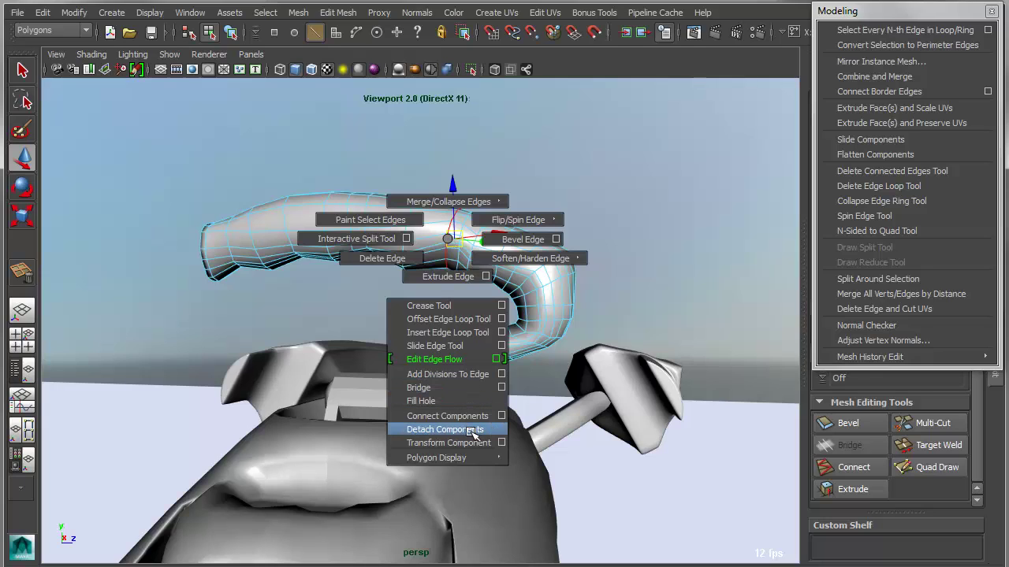
shift+right_drag(471, 432, 472, 432)
Step: Try moving the detached outer section away from the rest of the upper handle, and undo the move
right_drag(375, 234, 381, 278)
double_click(392, 219)
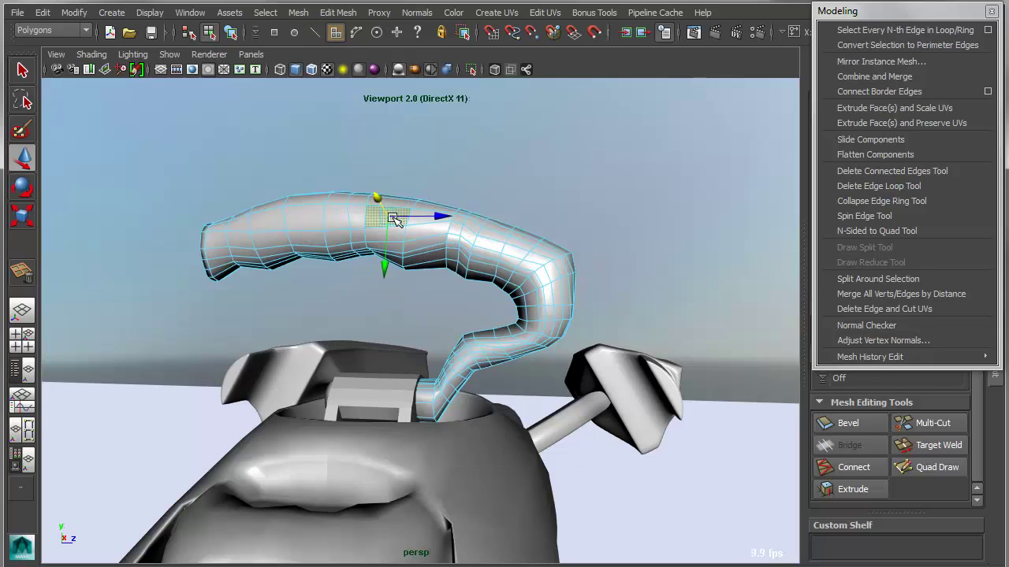
drag(334, 238, 310, 346)
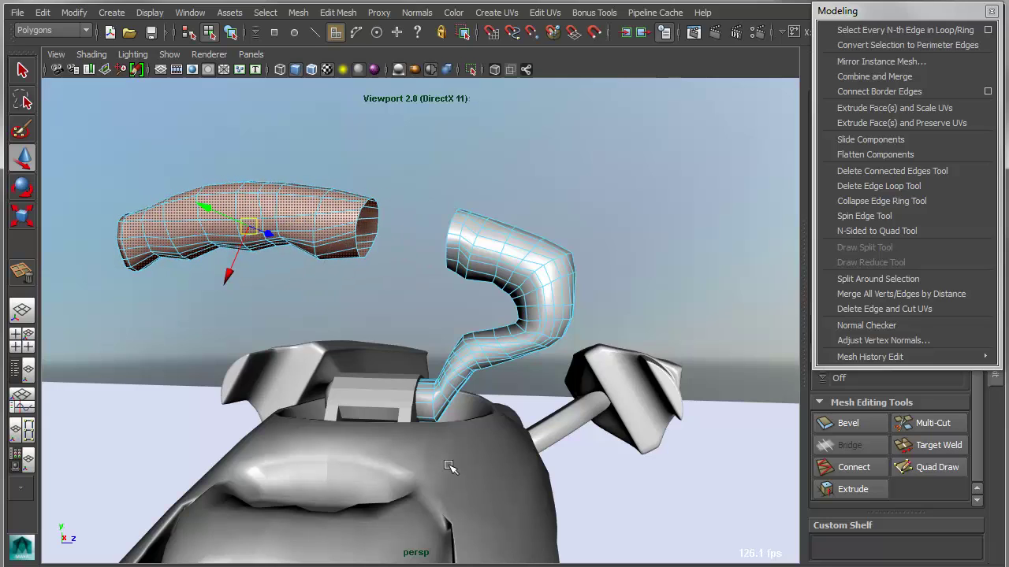
key(ctrl+z)
Step: Select an inverted U-shaped group of faces on the body shell's side and convert the selection to perimeter edges
alt+drag(534, 482, 443, 483)
right_drag(418, 476, 418, 504)
alt+middle_drag(416, 488, 472, 335)
alt+drag(471, 335, 399, 358)
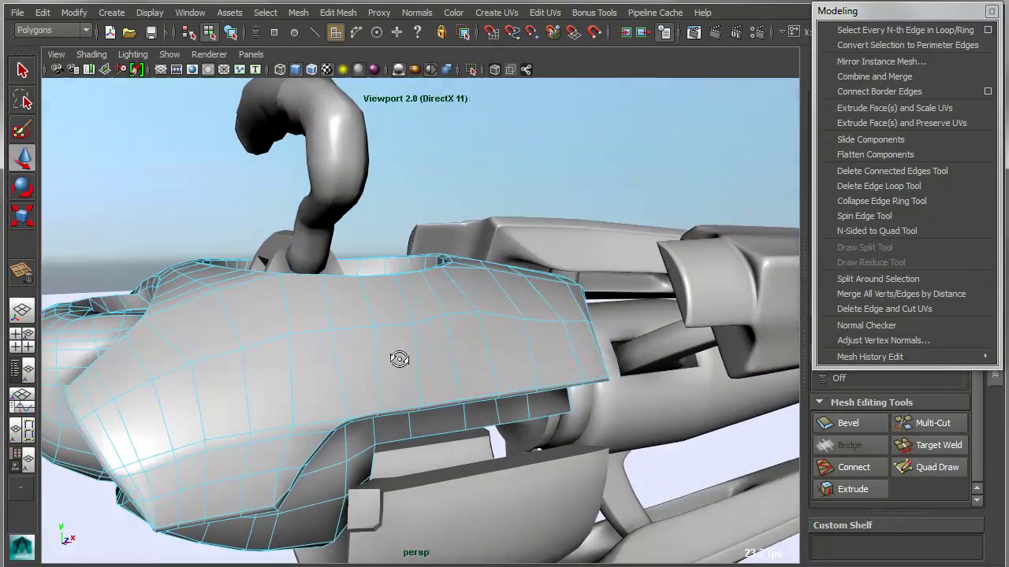
alt+right_drag(399, 358, 415, 383)
alt+middle_drag(415, 383, 457, 331)
alt+drag(457, 331, 473, 349)
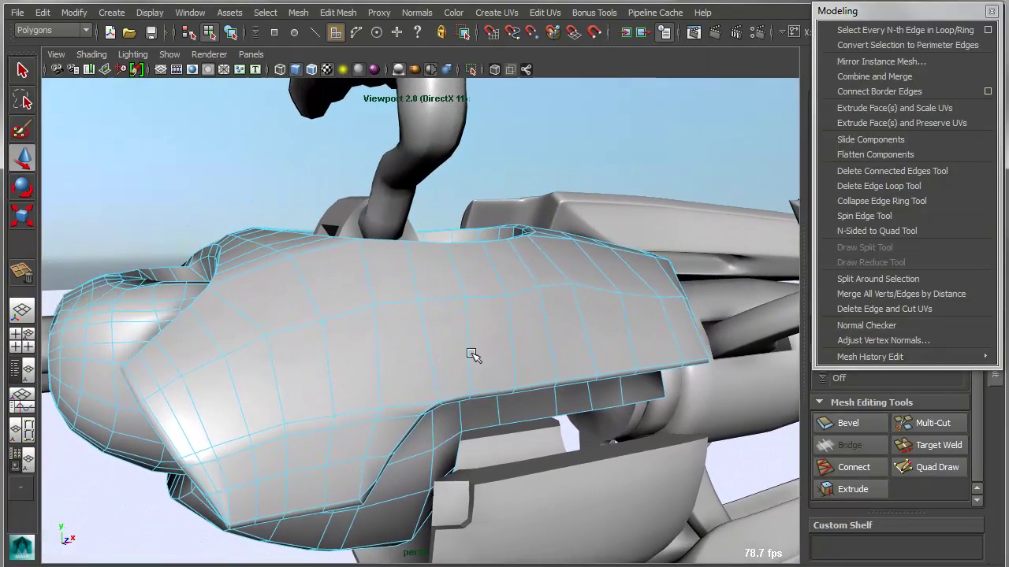
click(436, 269)
shift+double_click(333, 277)
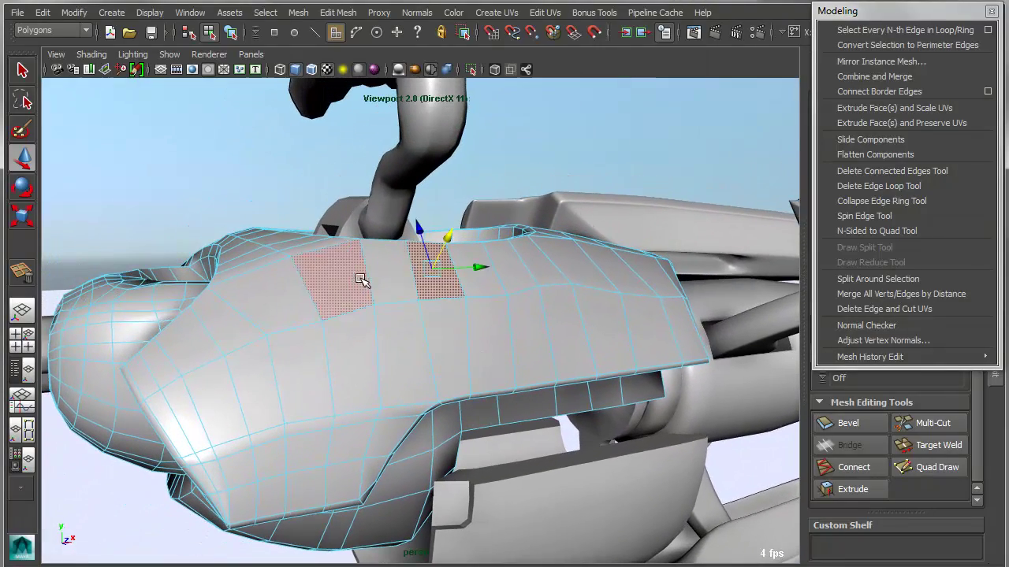
shift+click(352, 357)
shift+click(445, 355)
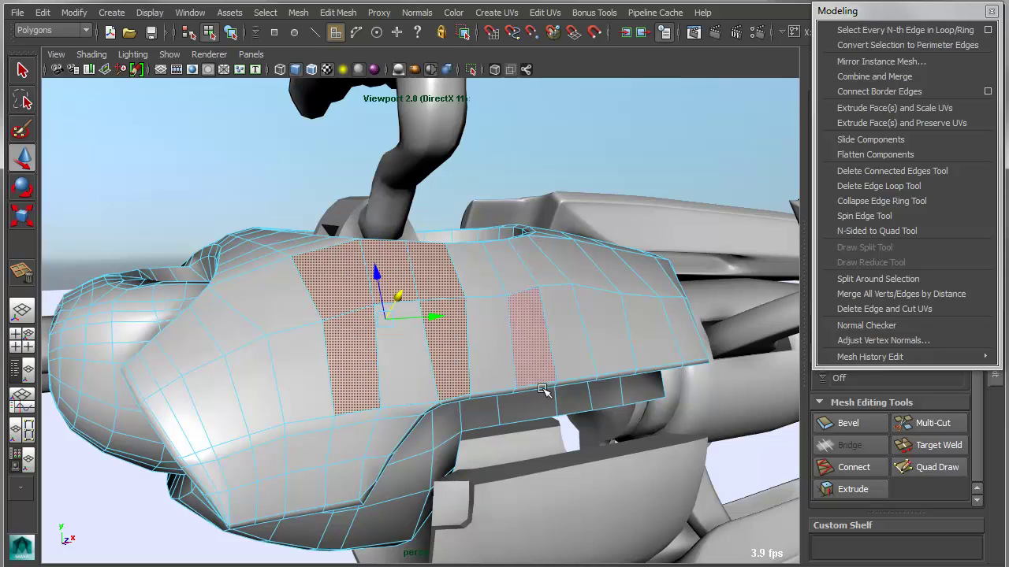
click(861, 45)
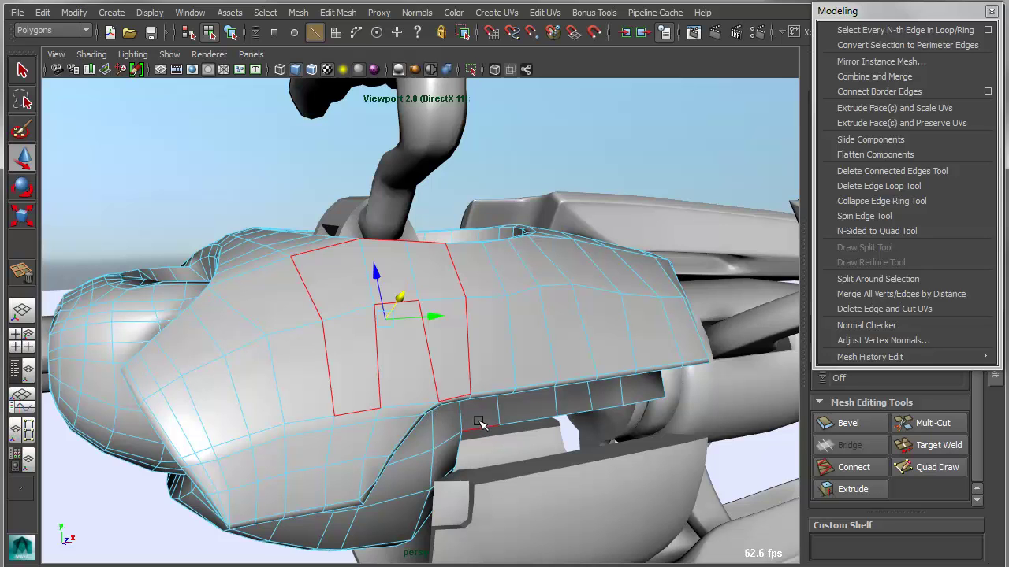
Step: Clear the perimeter edge selection and return the body shell to object selection mode
alt+drag(522, 476, 552, 504)
alt+right_drag(552, 504, 457, 465)
alt+middle_drag(457, 465, 444, 419)
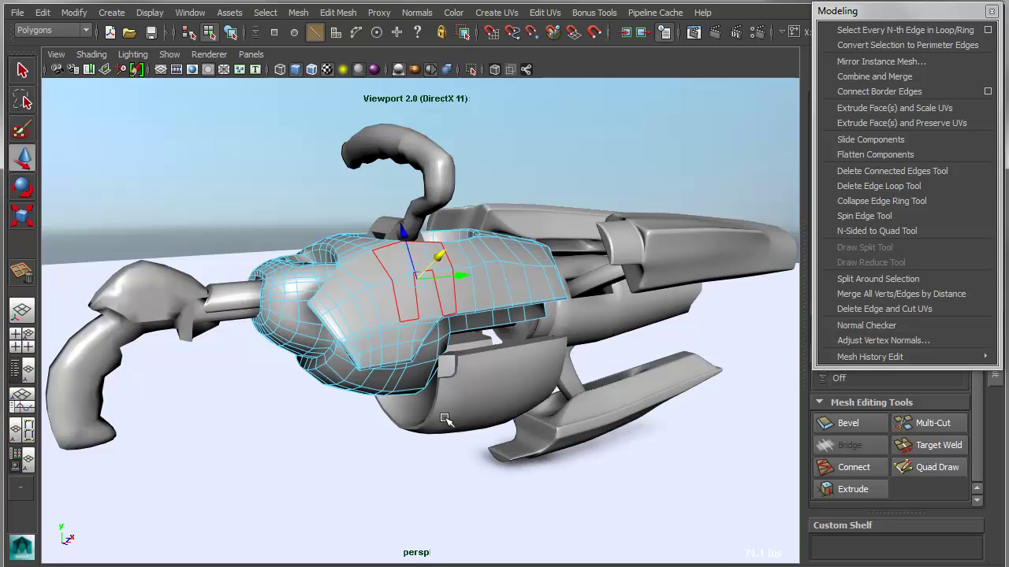
click(565, 121)
alt+drag(600, 225, 542, 243)
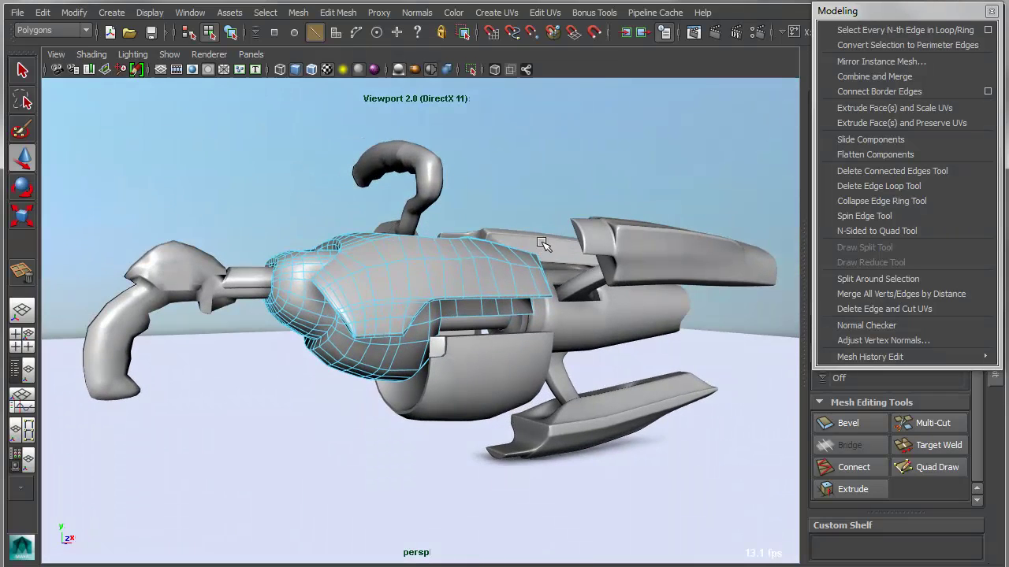
key(F8)
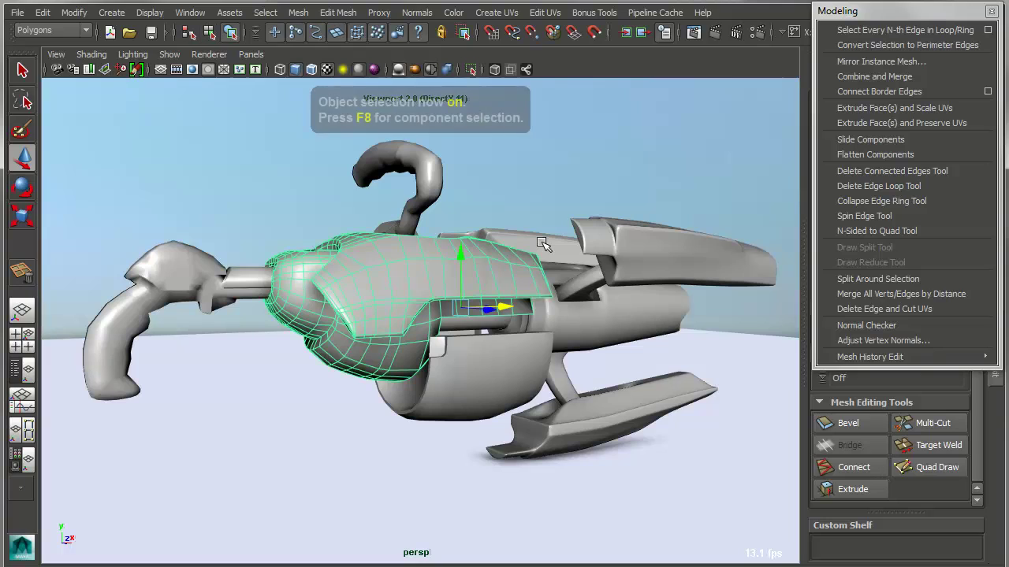